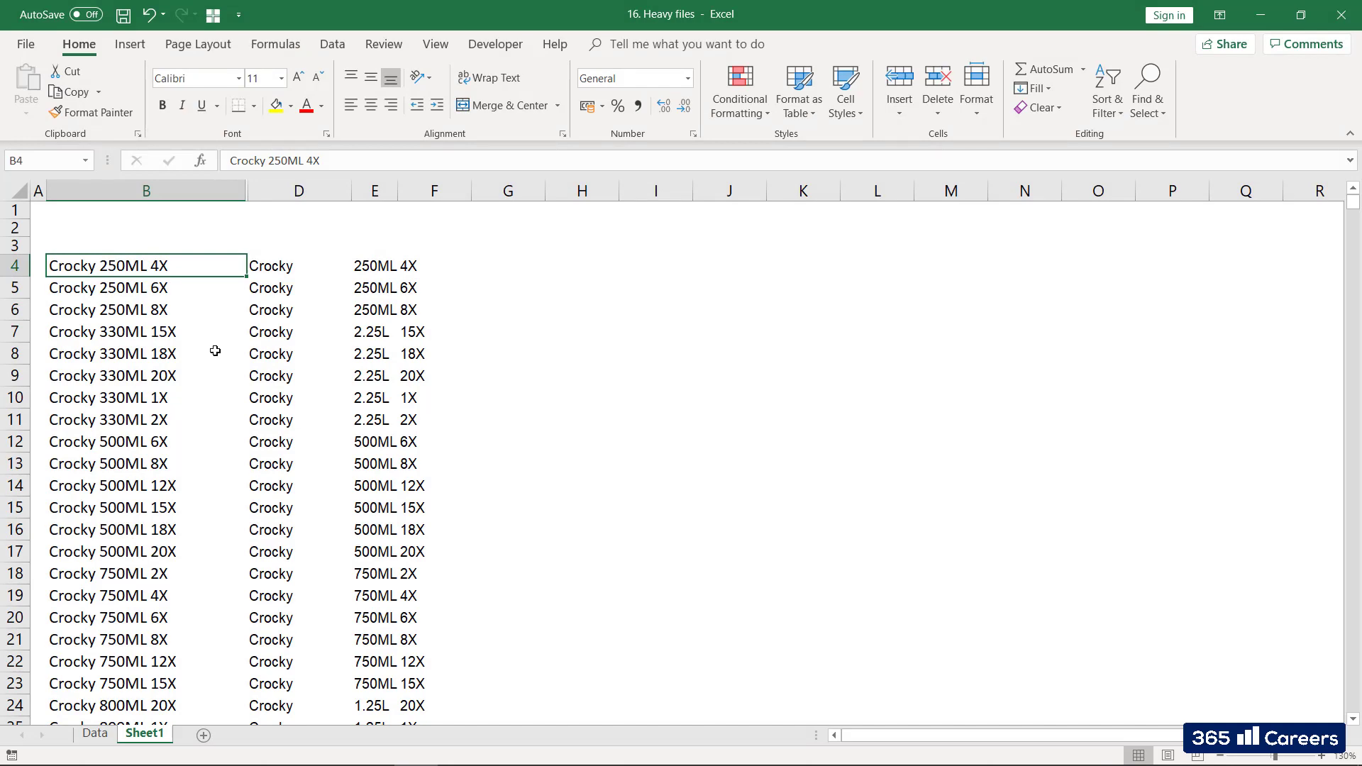
Step: Confirm the data runs to row 88453 and inspect the lookup arguments in D4's formula
key("ctrl+Down")
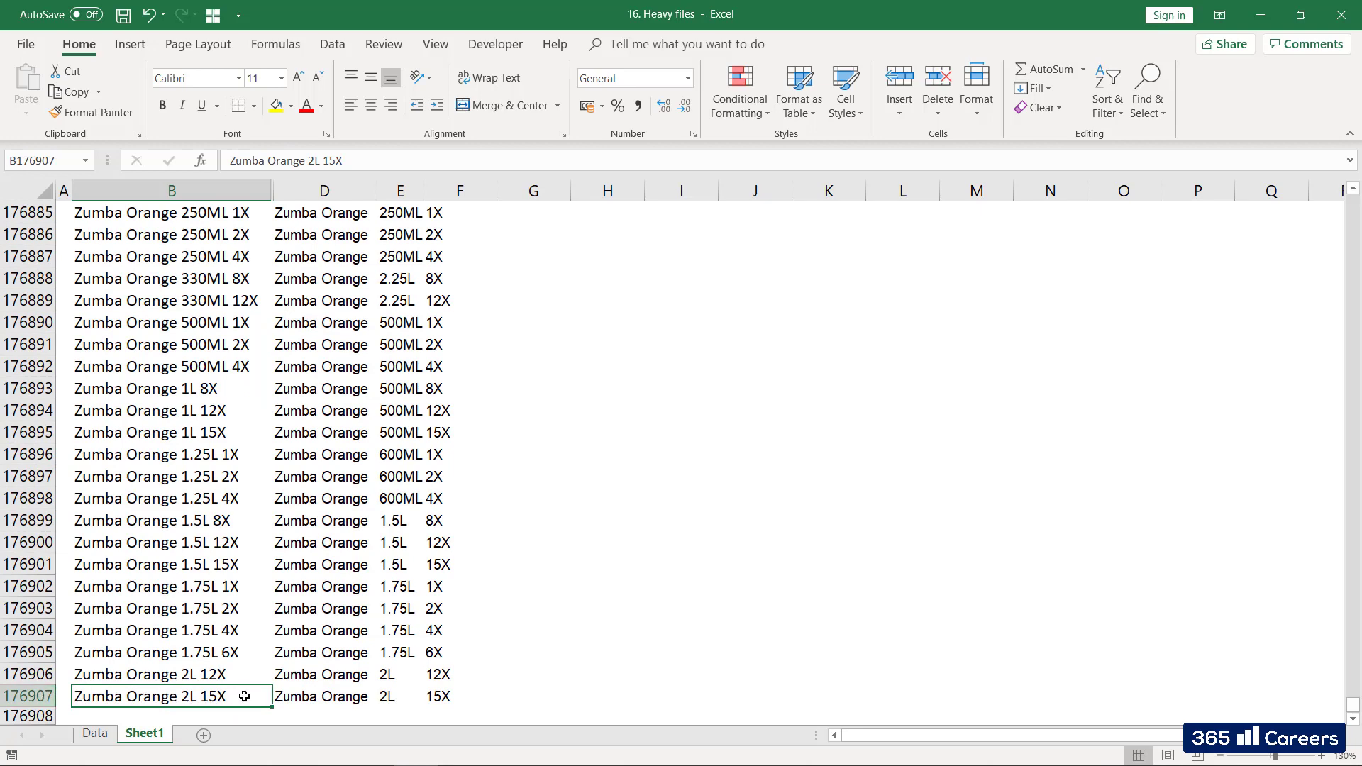
key("ctrl+Up")
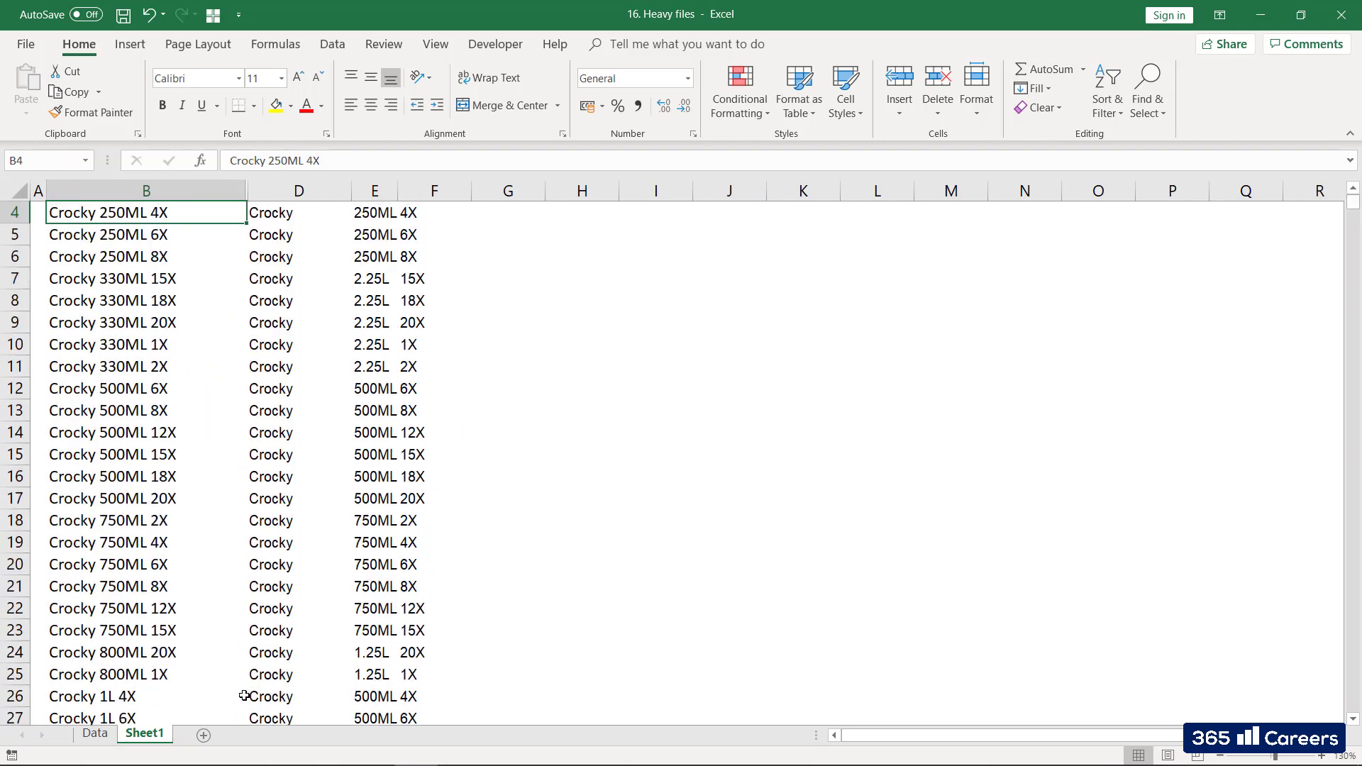
key("Right")
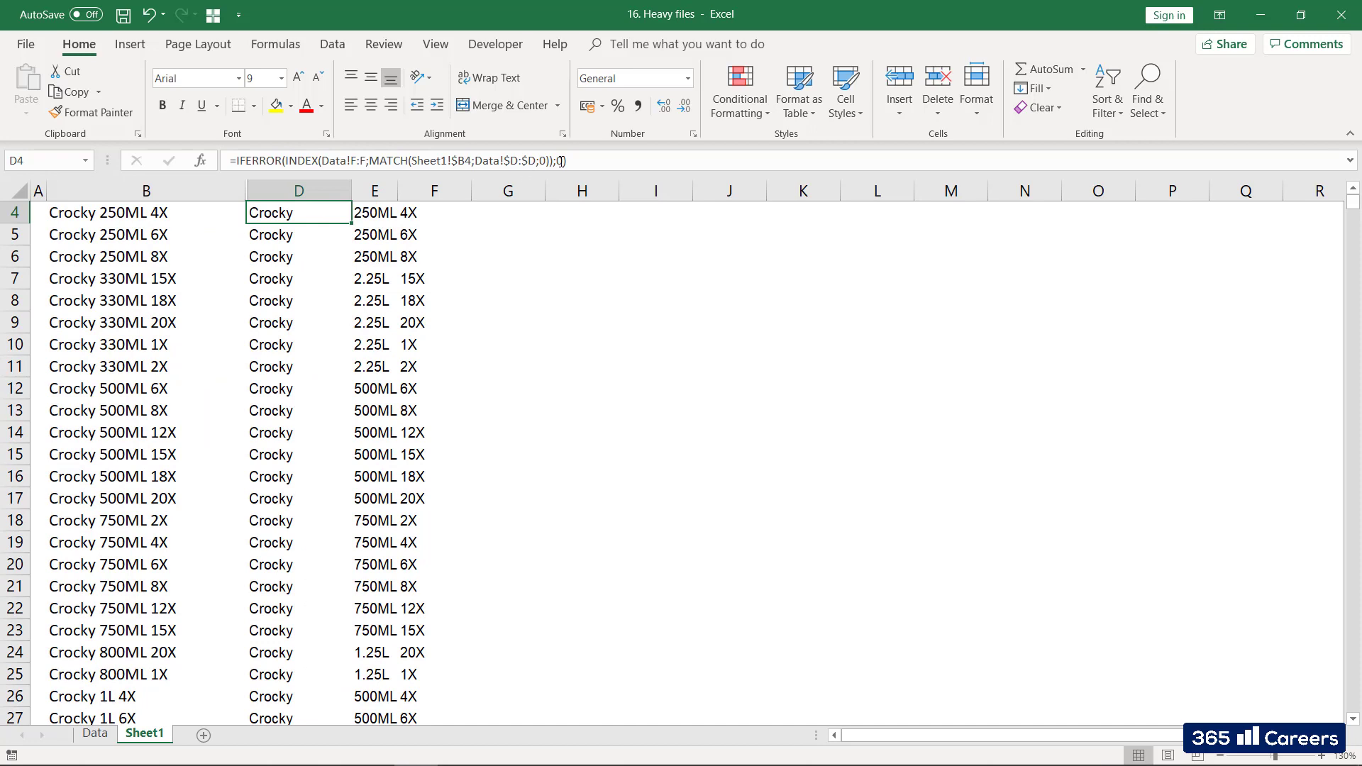
left_click_drag(566, 160, 228, 151)
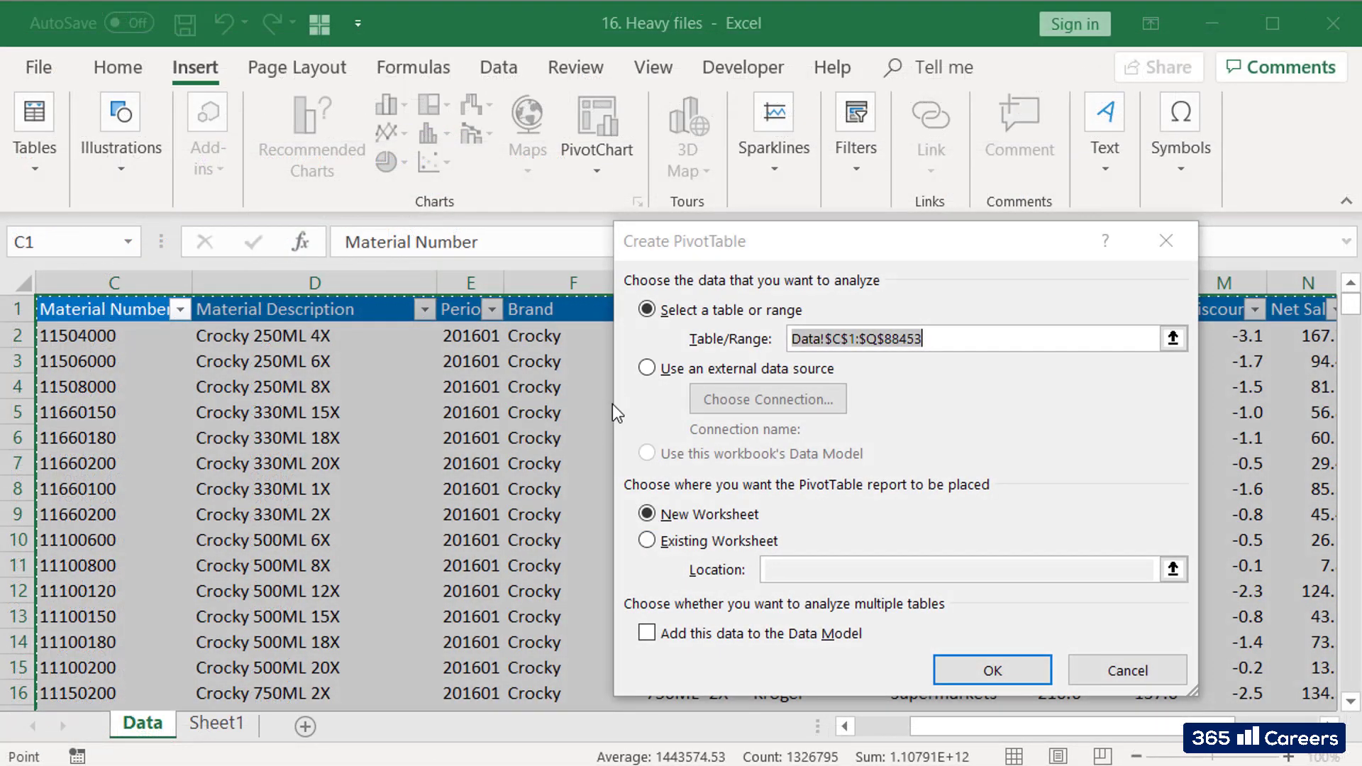
Step: Create the PivotTable from Data!$C$1:$Q$88453 on a new worksheet
left_click(981, 674)
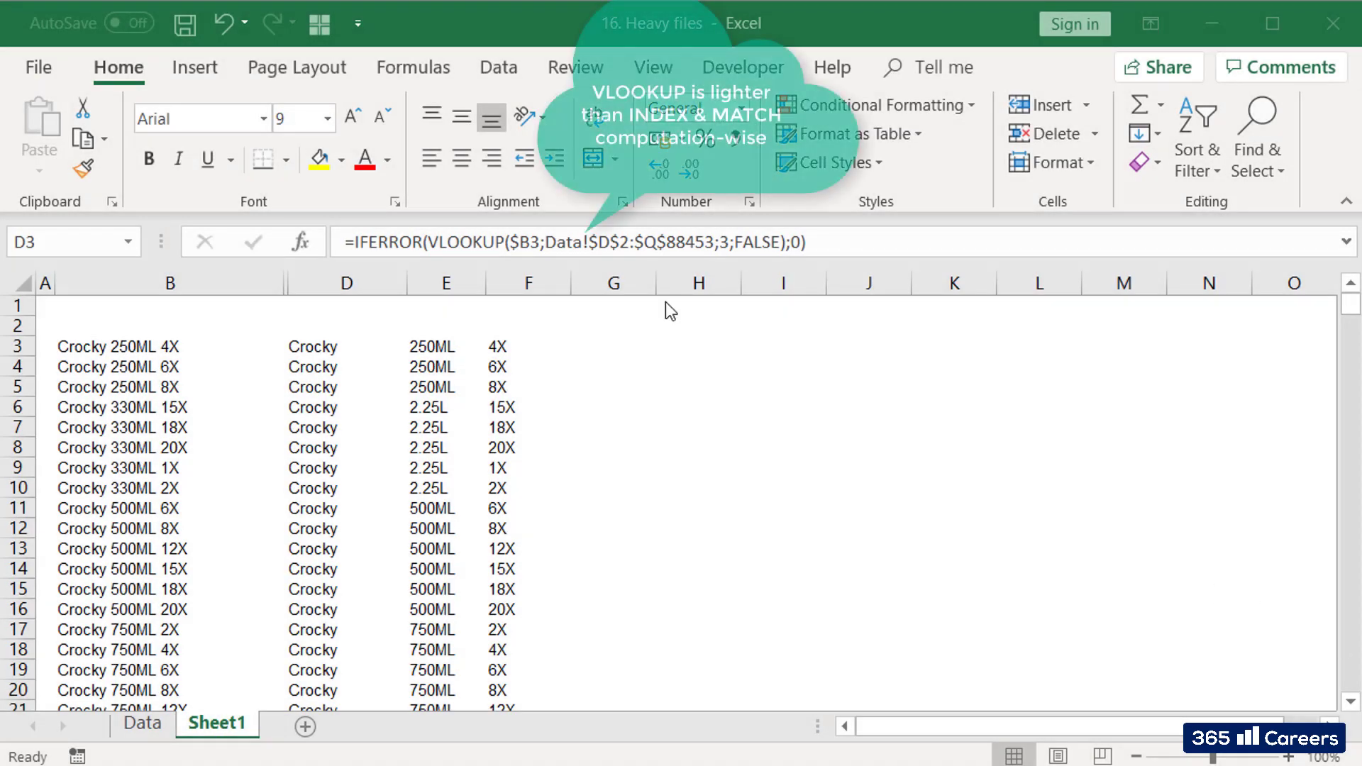
Step: Delete 'IFERROR(' and the trailing ';0)' so D3 reads =VLOOKUP($B3;Data!$D$2:$Q$88453;3;FALSE)
left_click_drag(431, 242, 806, 242)
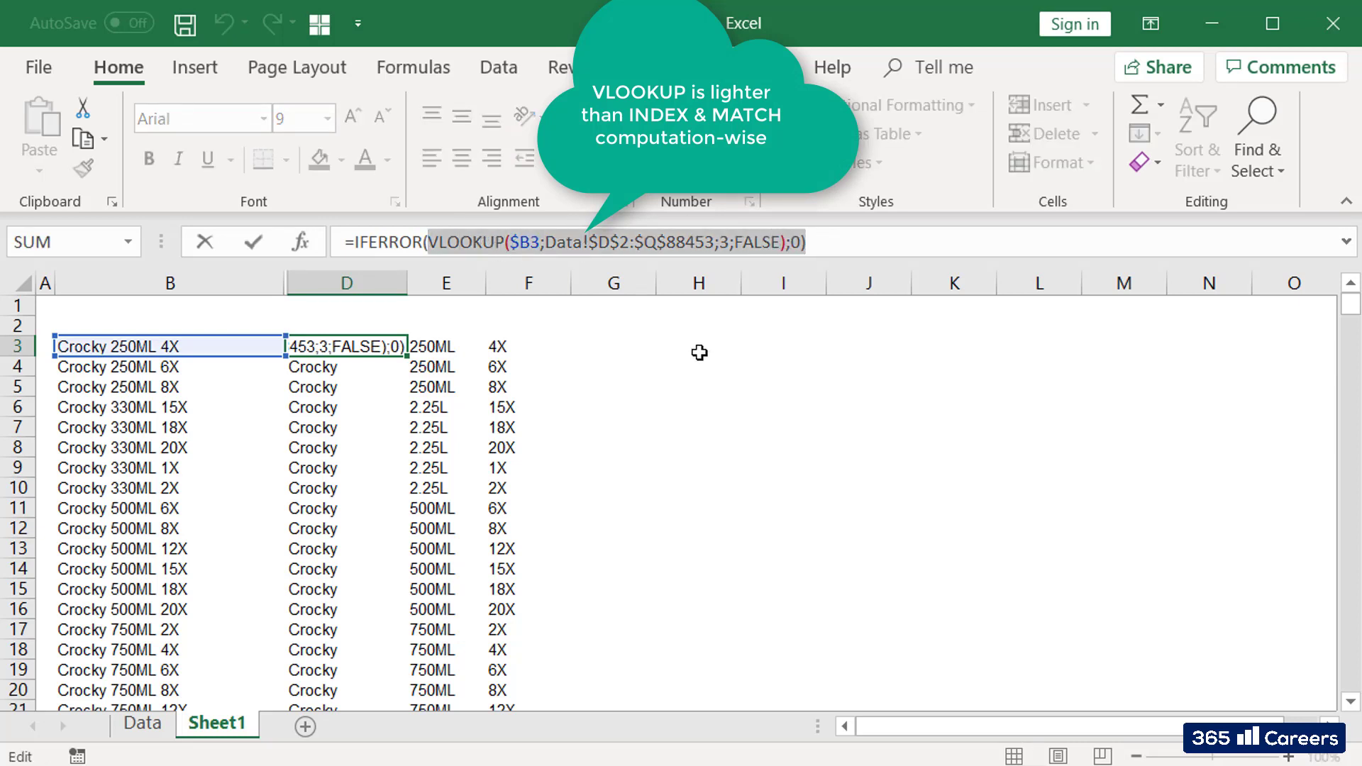
left_click(820, 242)
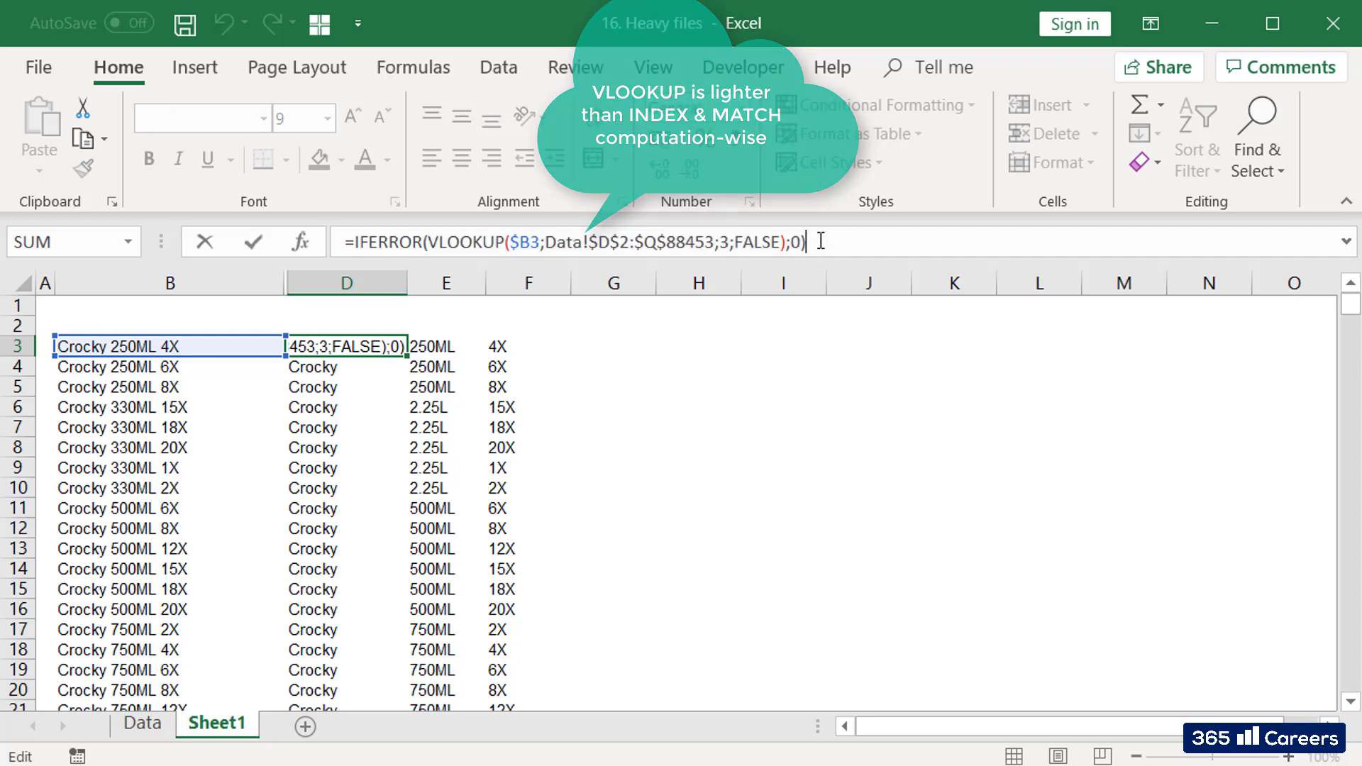
key("BackSpace")
key("BackSpace")
key("BackSpace")
left_click(426, 242)
key("BackSpace")
key("BackSpace")
key("BackSpace")
key("BackSpace")
key("BackSpace")
key("BackSpace")
key("BackSpace")
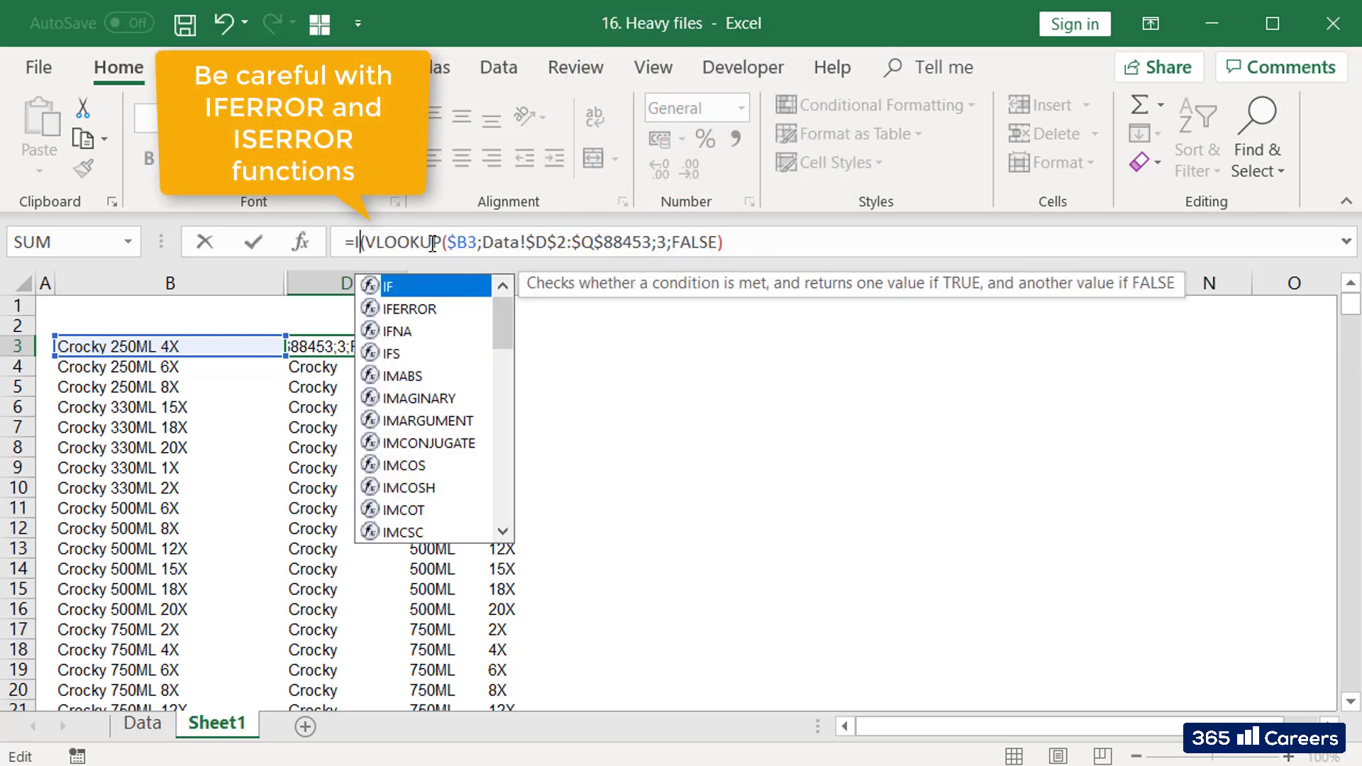
left_click(356, 242)
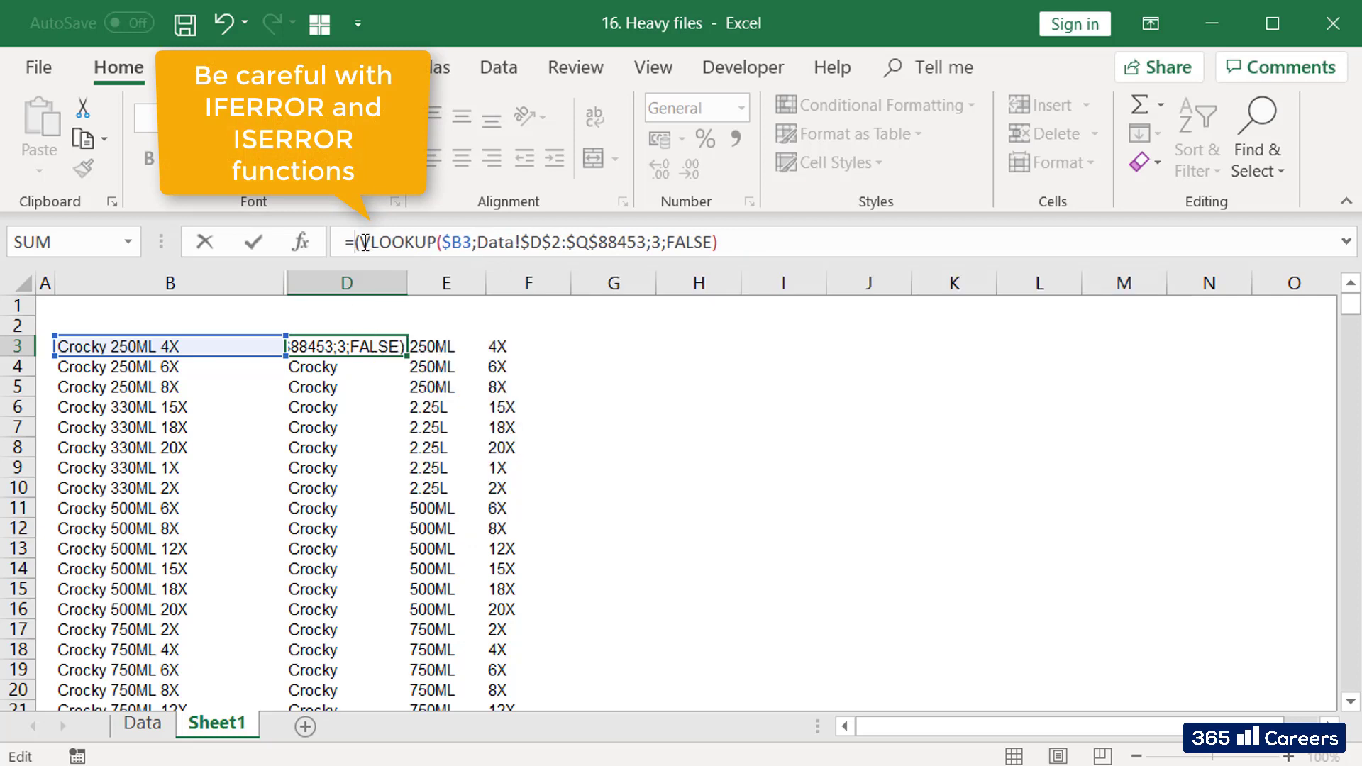
key("Delete")
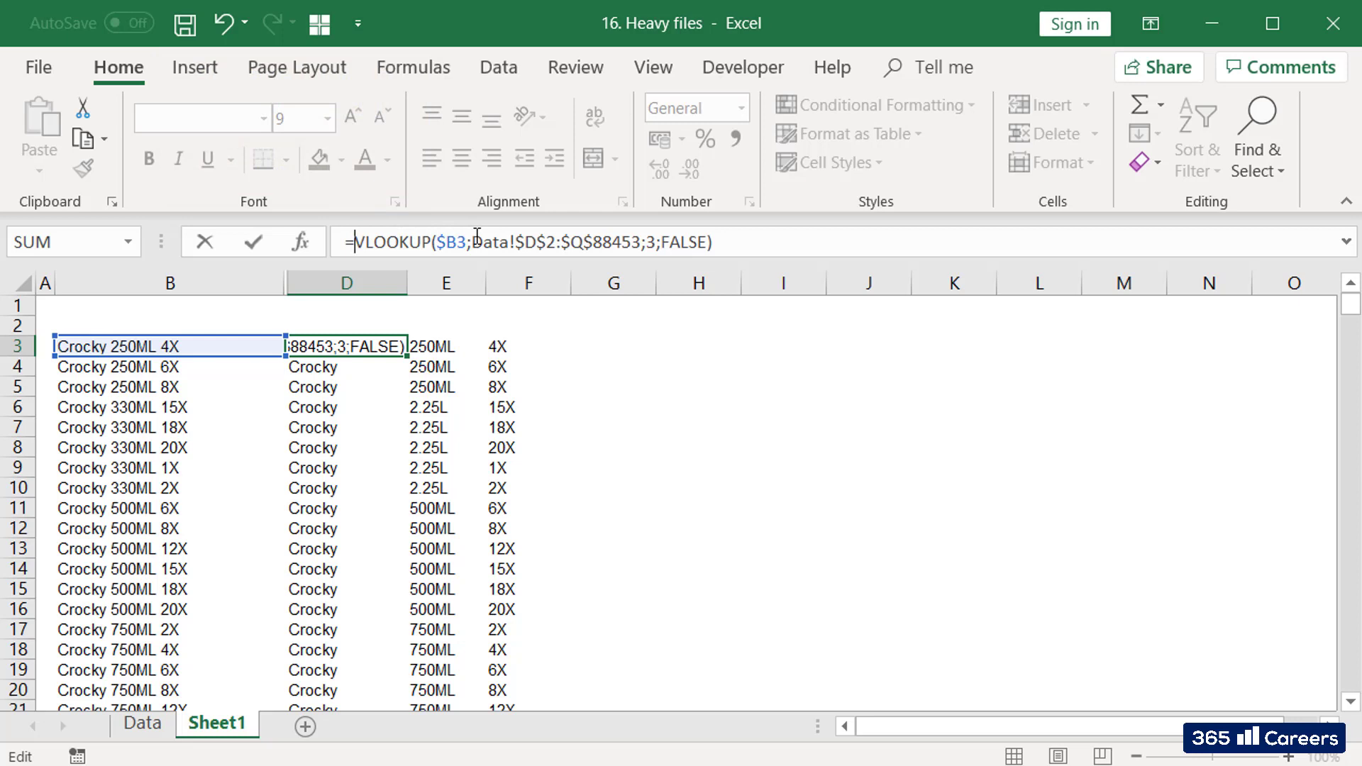
left_click_drag(356, 241, 716, 242)
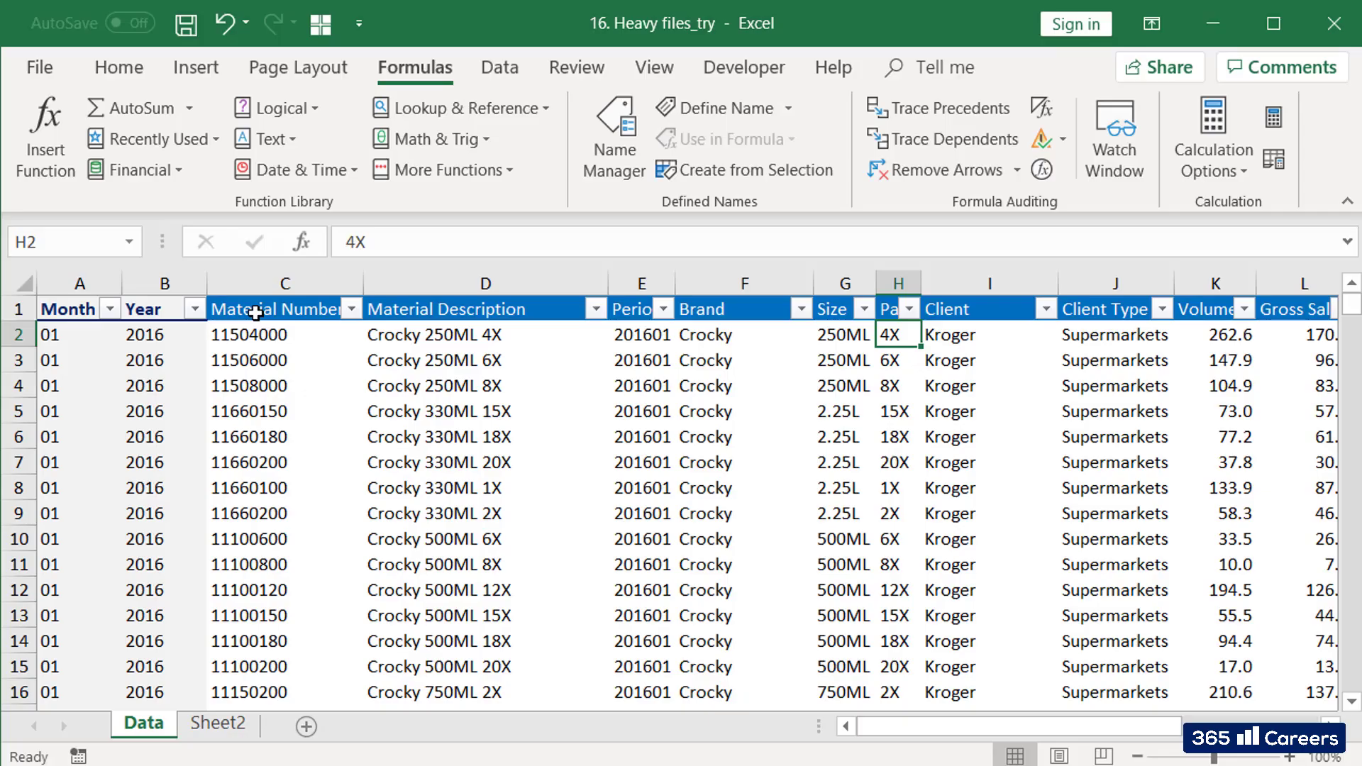
Step: Select the Material Number header cell C1 on the 16. Heavy files_try Data sheet
left_click(252, 310)
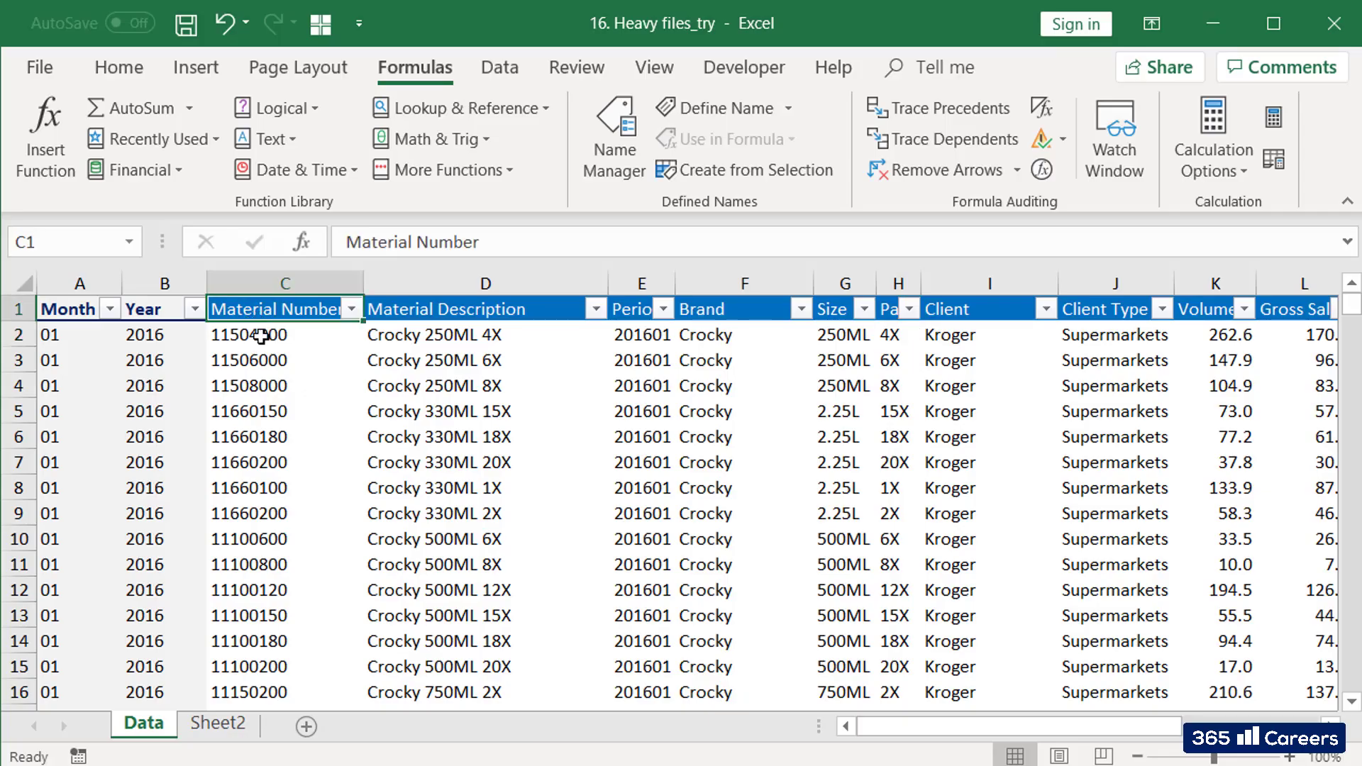
Step: Select rows 88454 through the sheet's last row and delete them with Ctrl+-
left_click(153, 313)
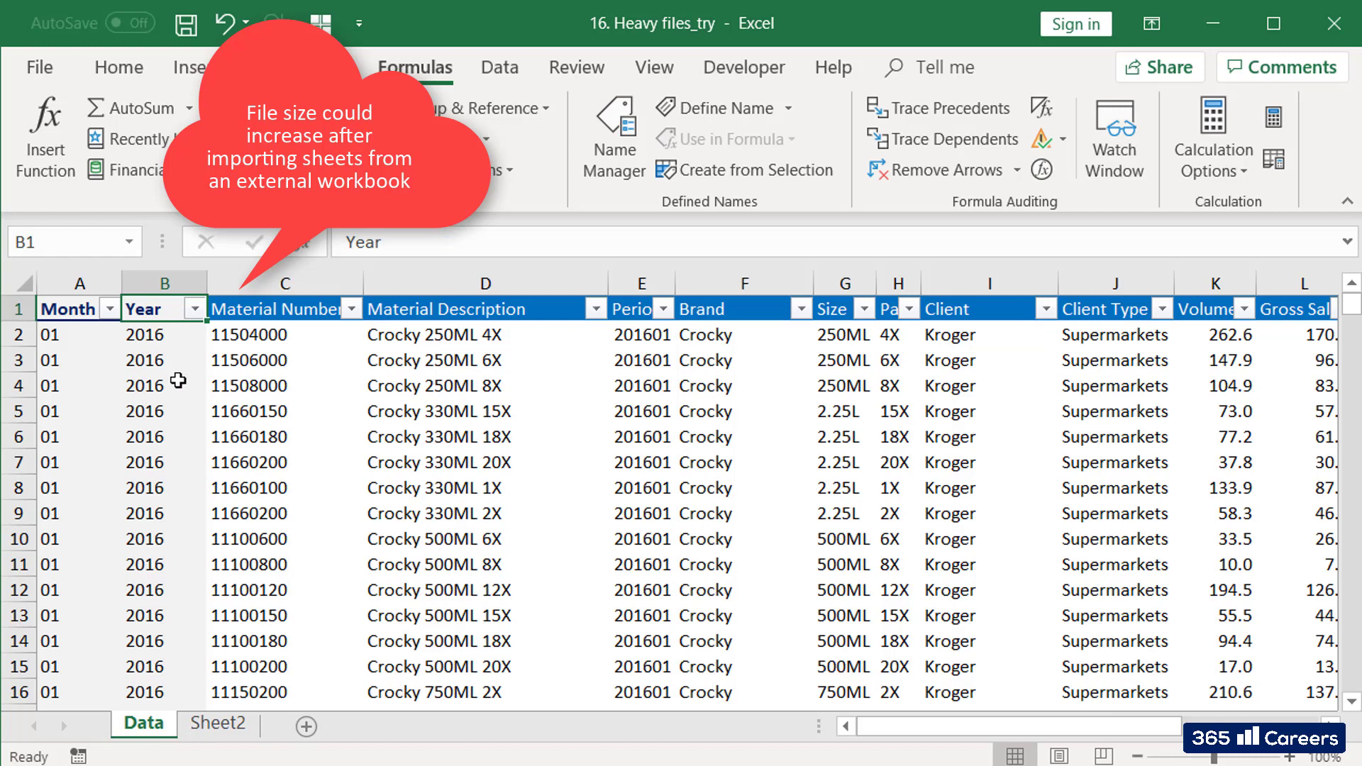
left_click(250, 313)
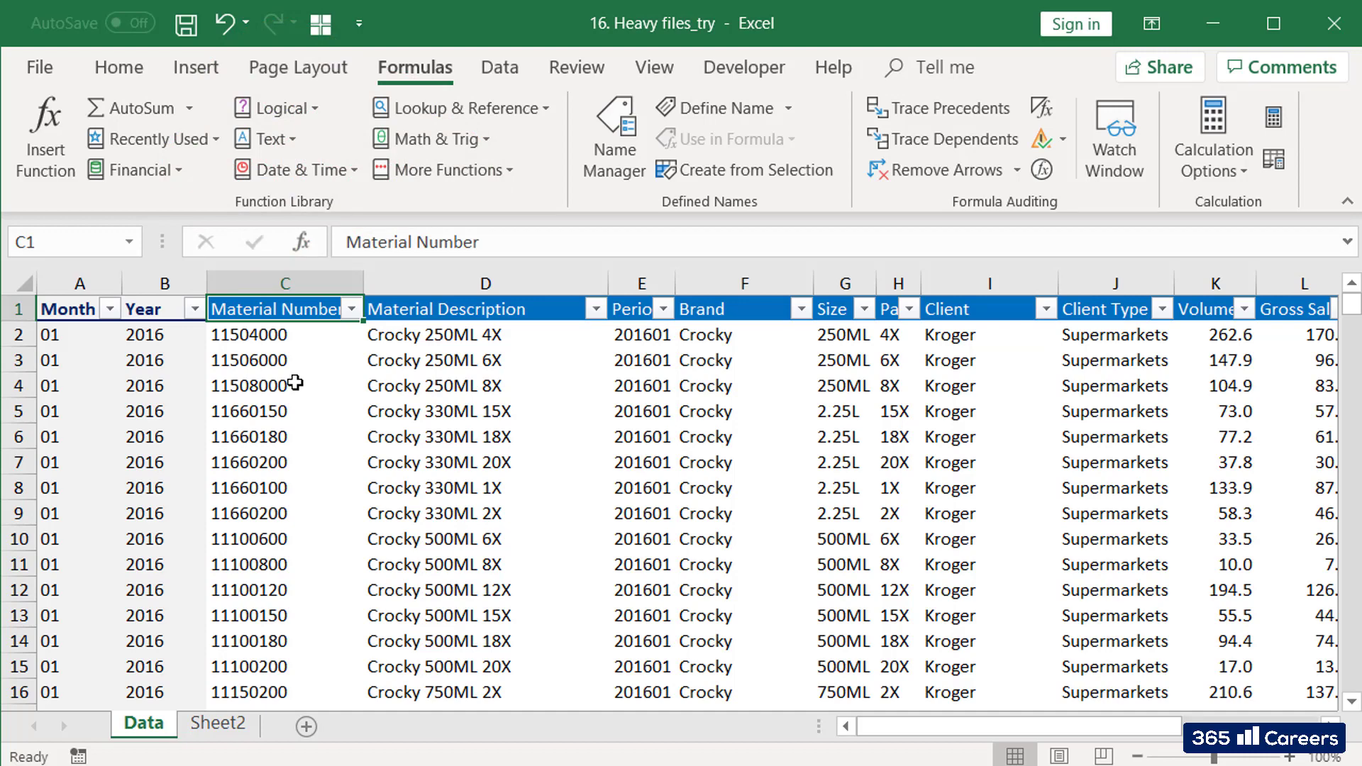
key("ctrl+Down")
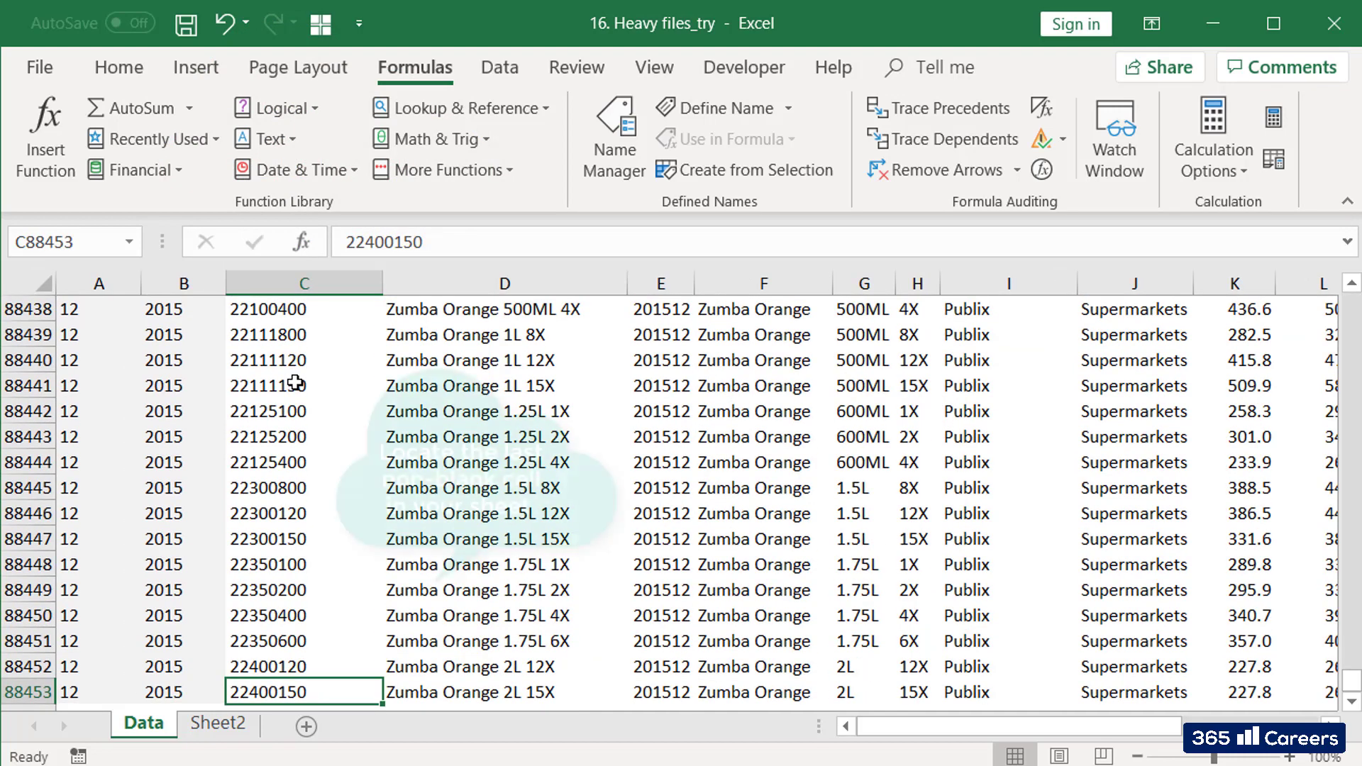
key("Down")
key("Down")
key("Down")
key("Up")
key("Up")
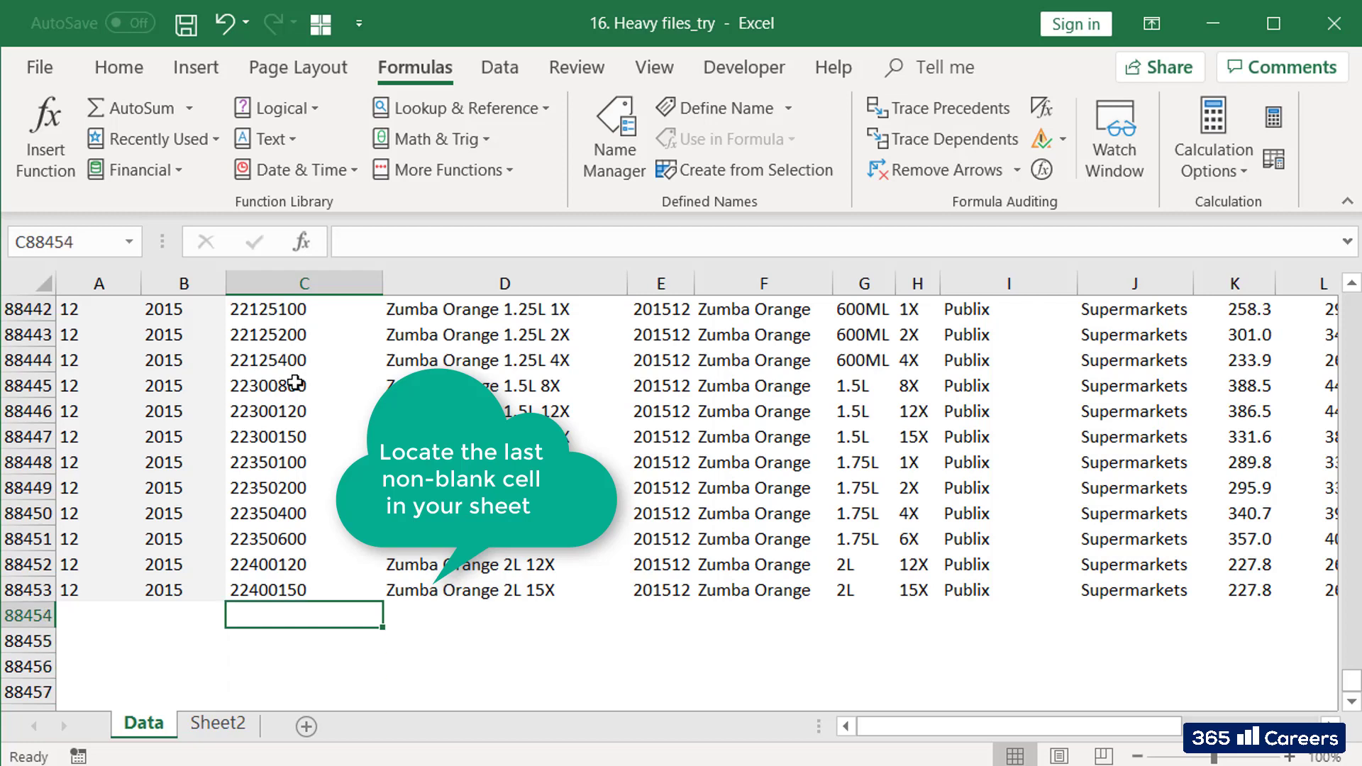
key("shift+space")
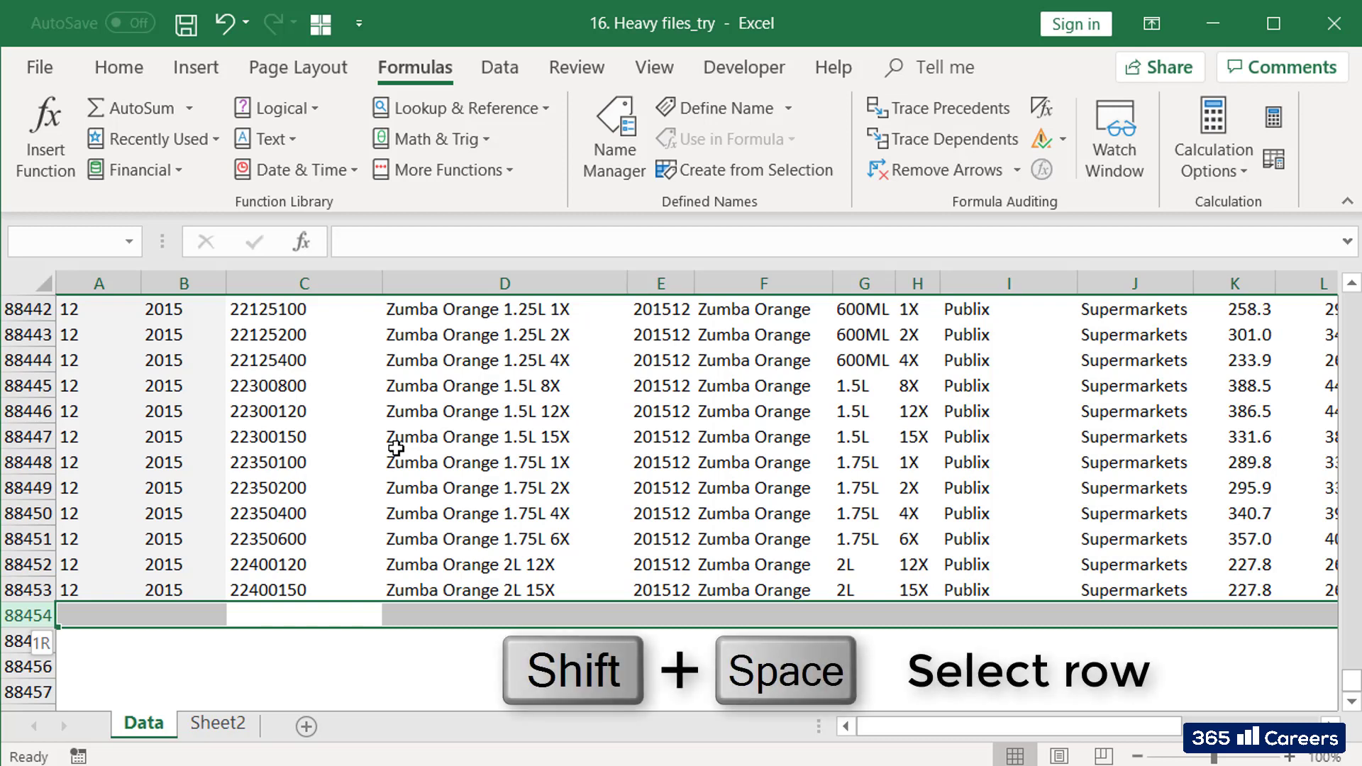
key("ctrl+shift+Down")
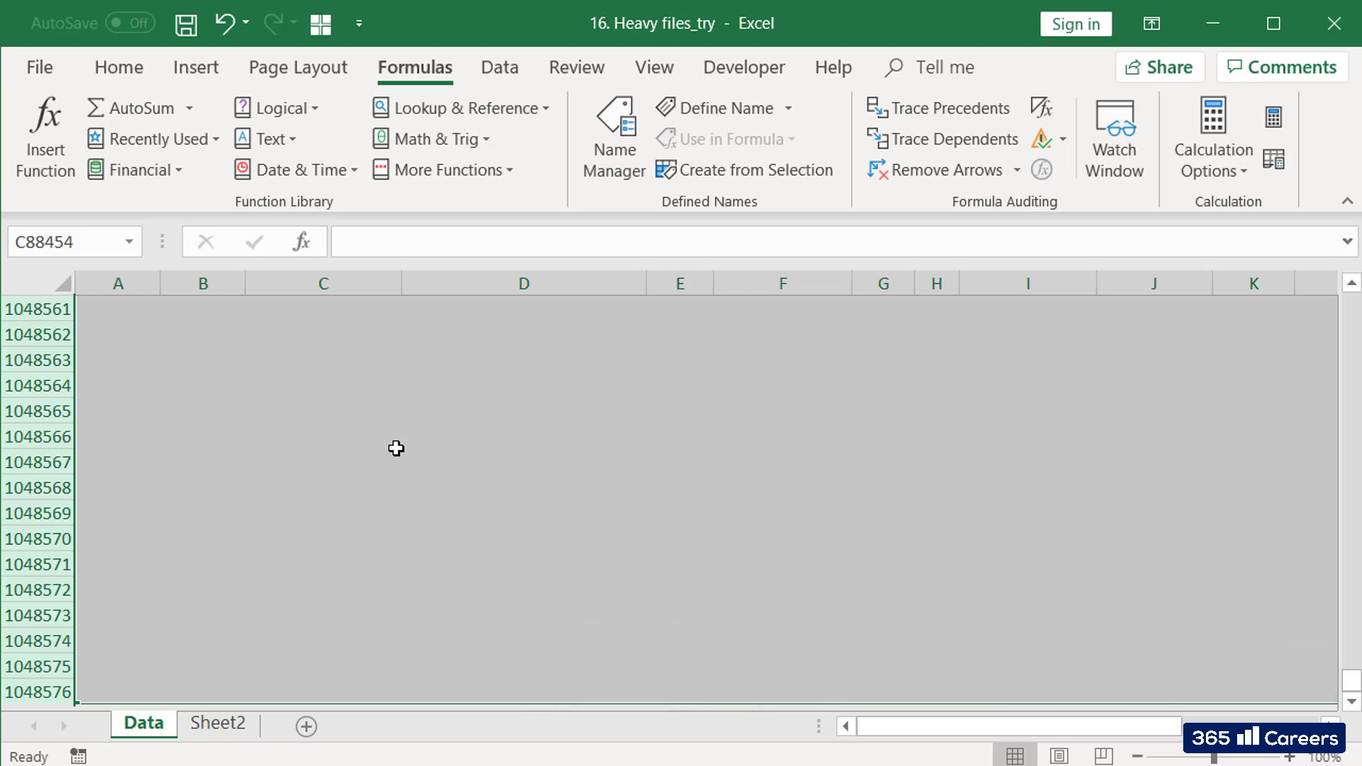
key("ctrl+minus")
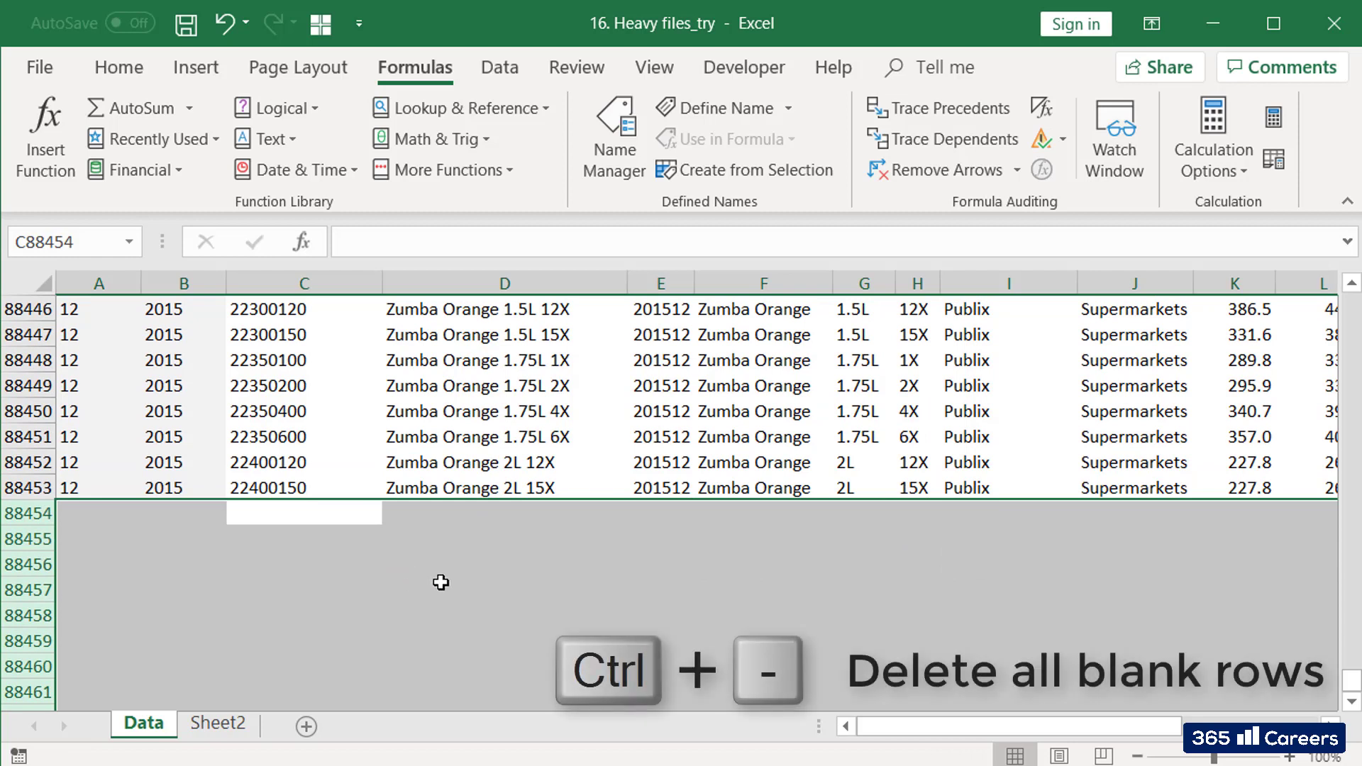
left_click(623, 485)
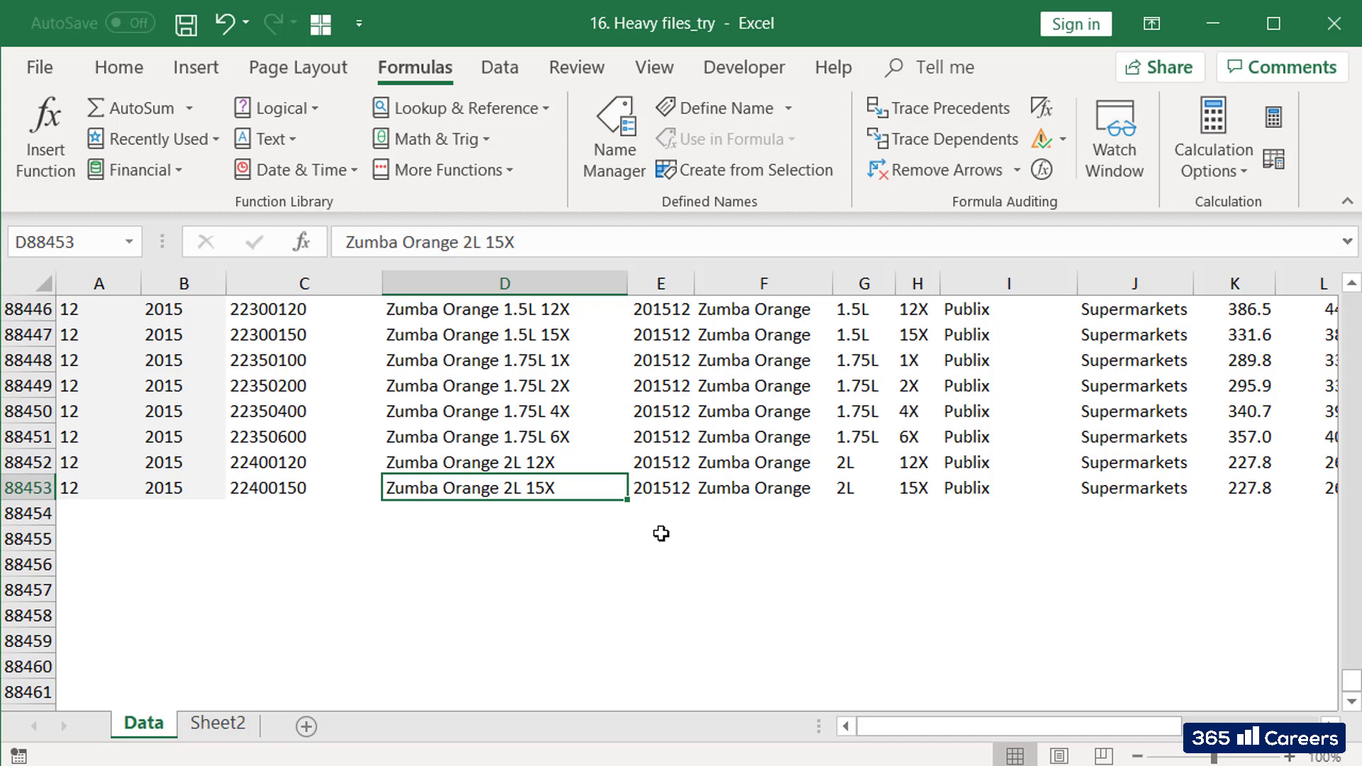
Step: Select the empty columns R through XFD and delete them with Ctrl+-
key("ctrl+Right")
key("Right")
key("Right")
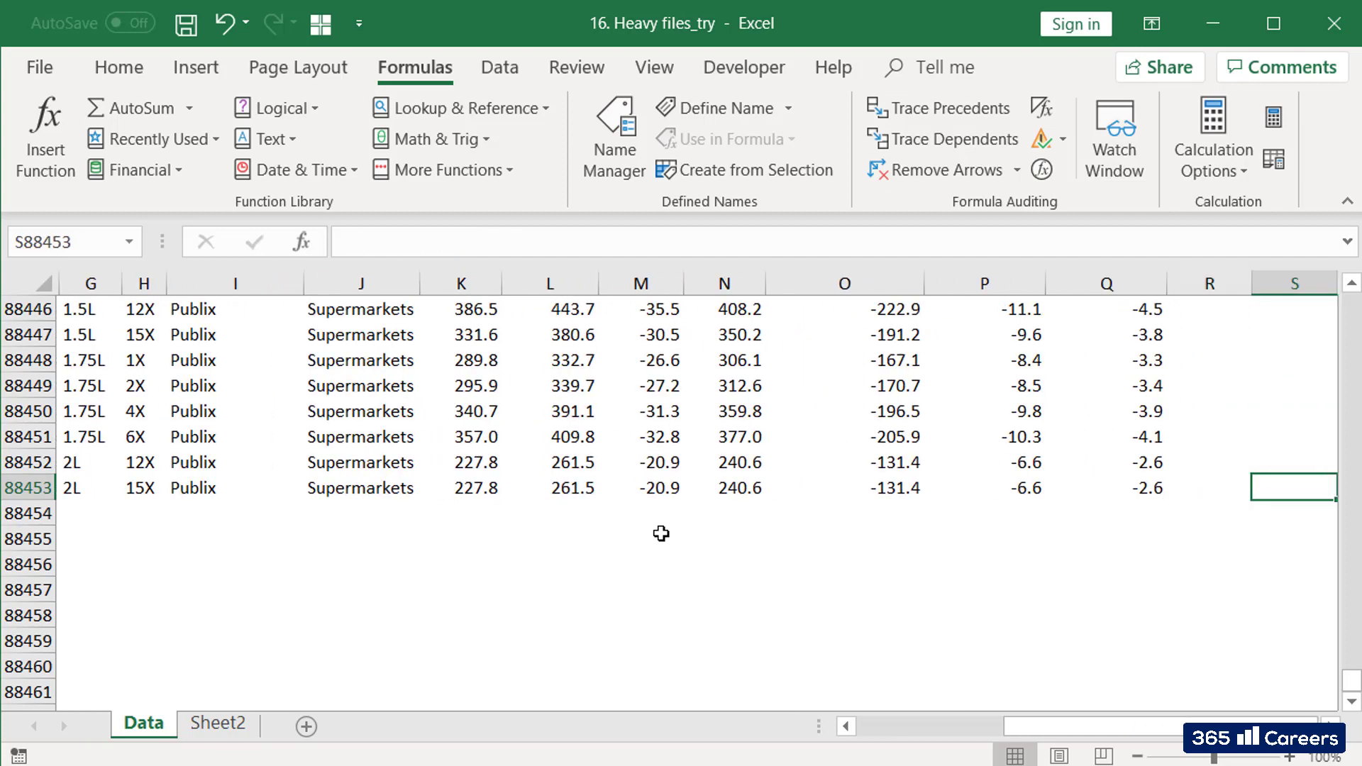
key("Left")
key("ctrl+space")
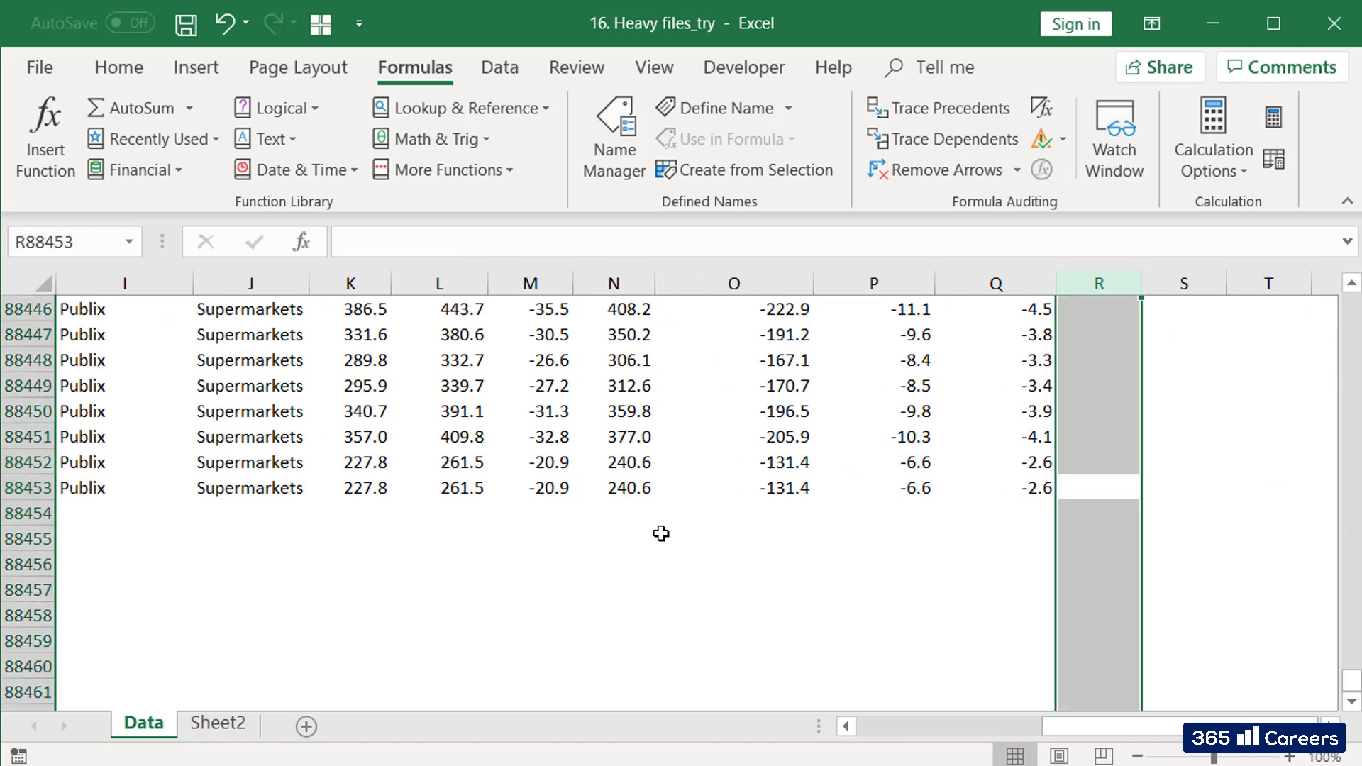
key("ctrl+shift+Right")
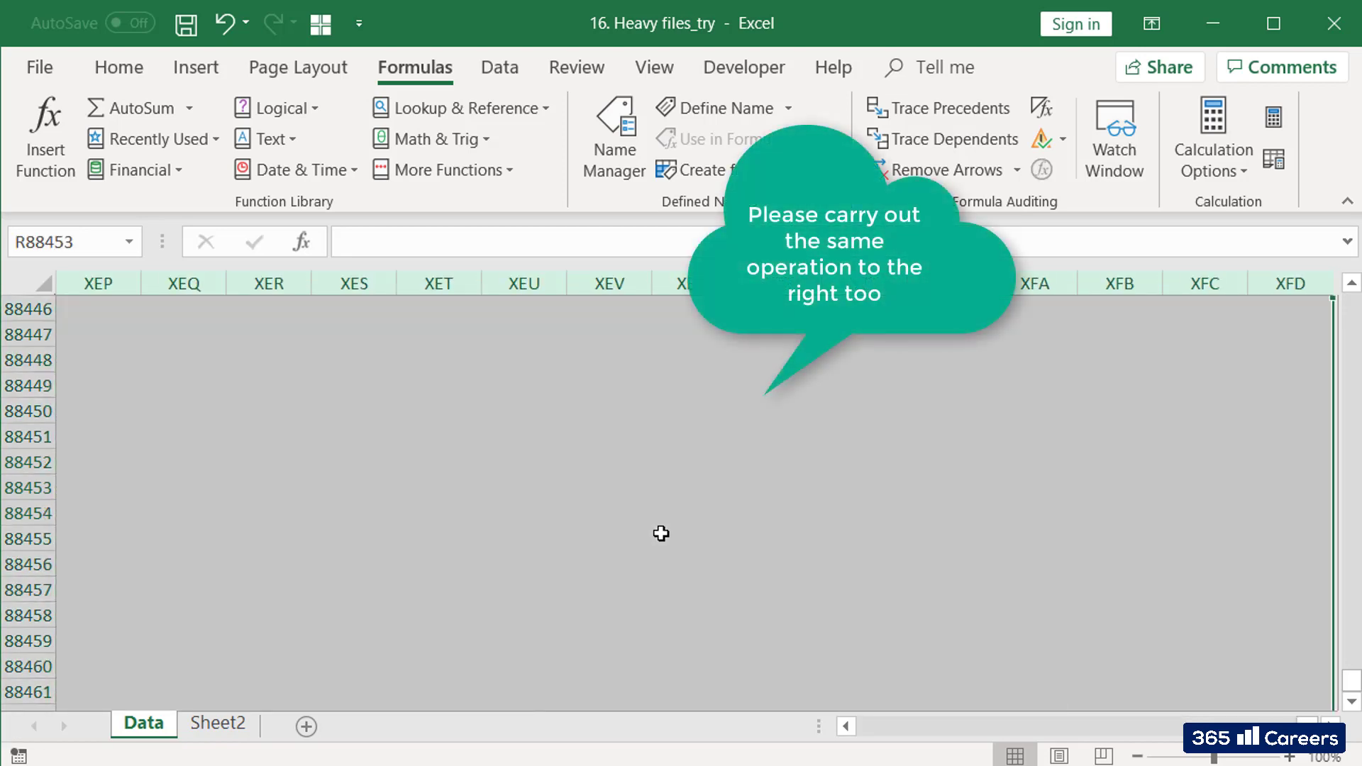
key("ctrl+minus")
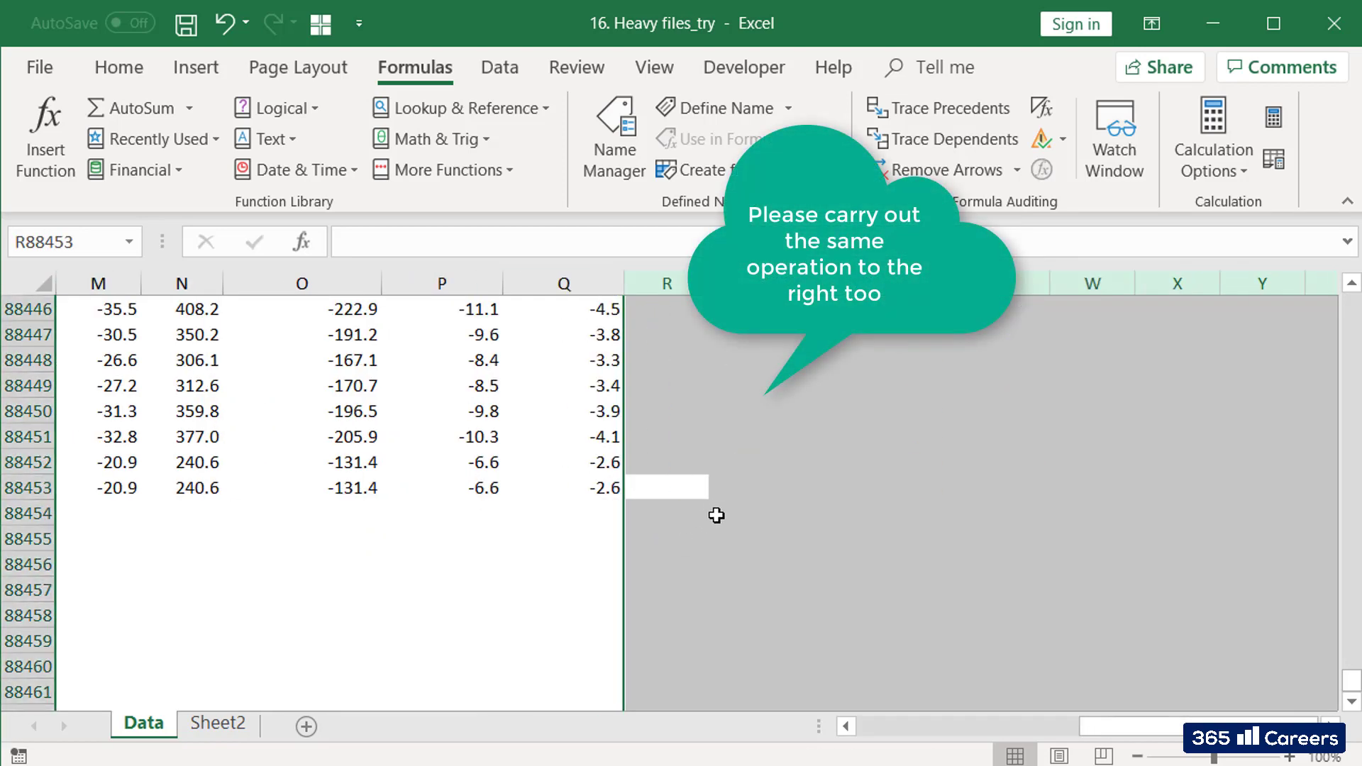
left_click(604, 509)
Step: Return to cell A1 at the top-left of the Data sheet
key("Up")
key("ctrl+Up")
key("ctrl+Left")
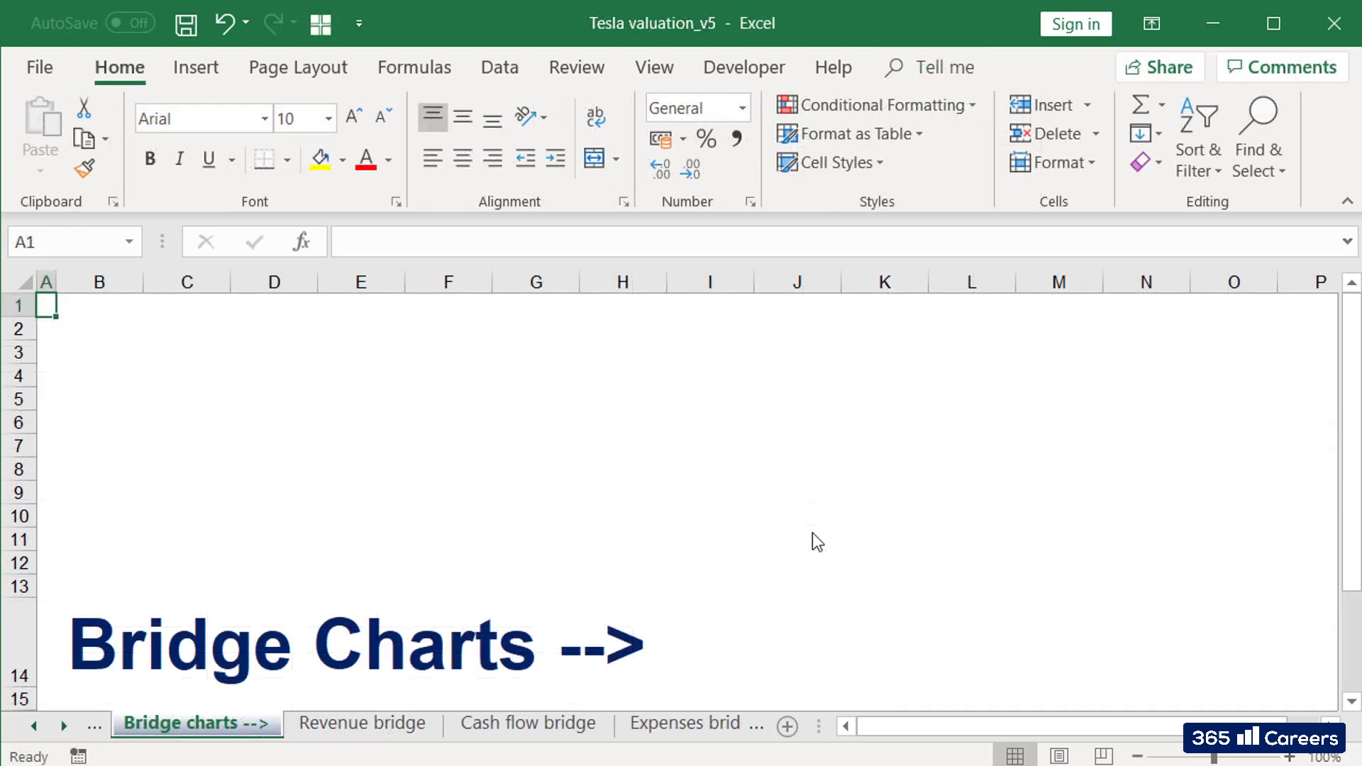
Step: Browse the workbook's sheets from Revenue bridge through Profitability Fcst to Sheet1
key("ctrl+Page_Down")
key("ctrl+Page_Down")
key("ctrl+Page_Down")
key("ctrl+Page_Down")
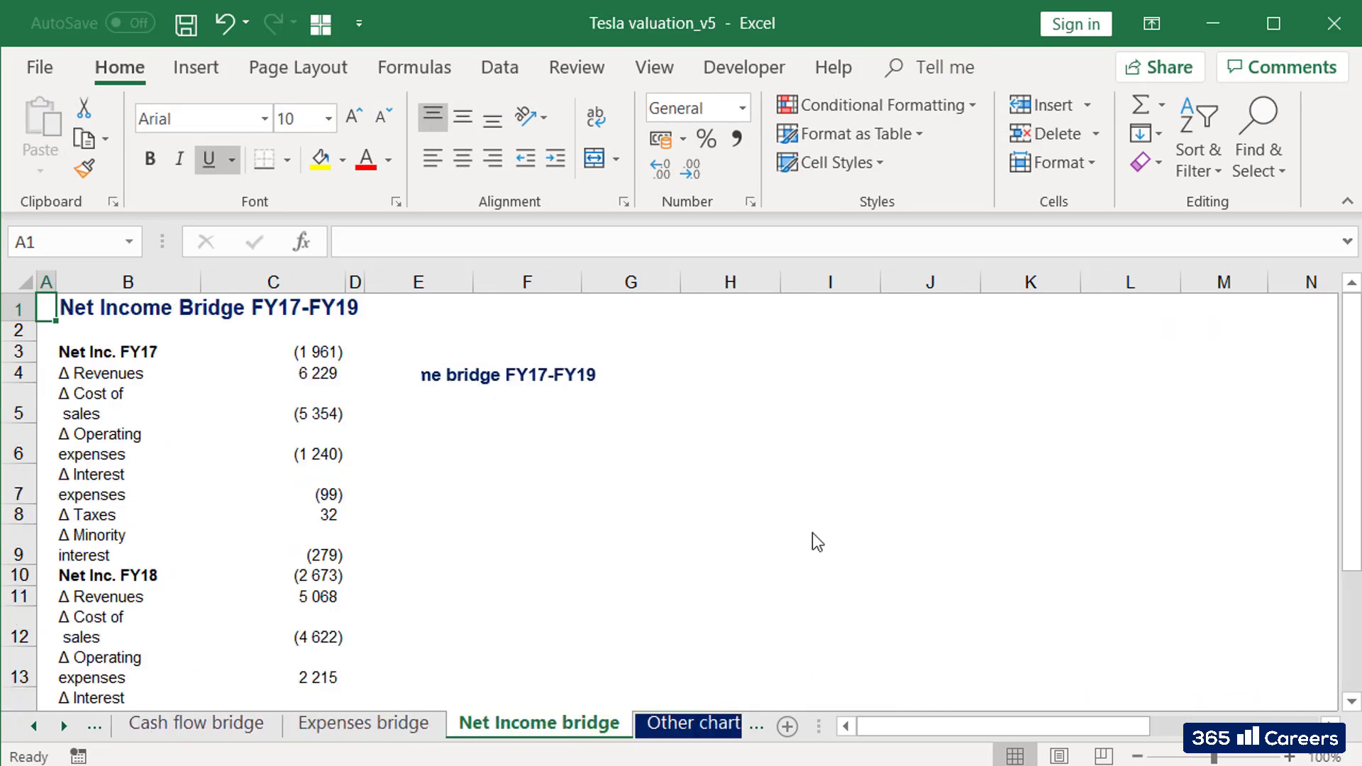
key("ctrl+Page_Down")
key("ctrl+Page_Down")
key("ctrl+Page_Down")
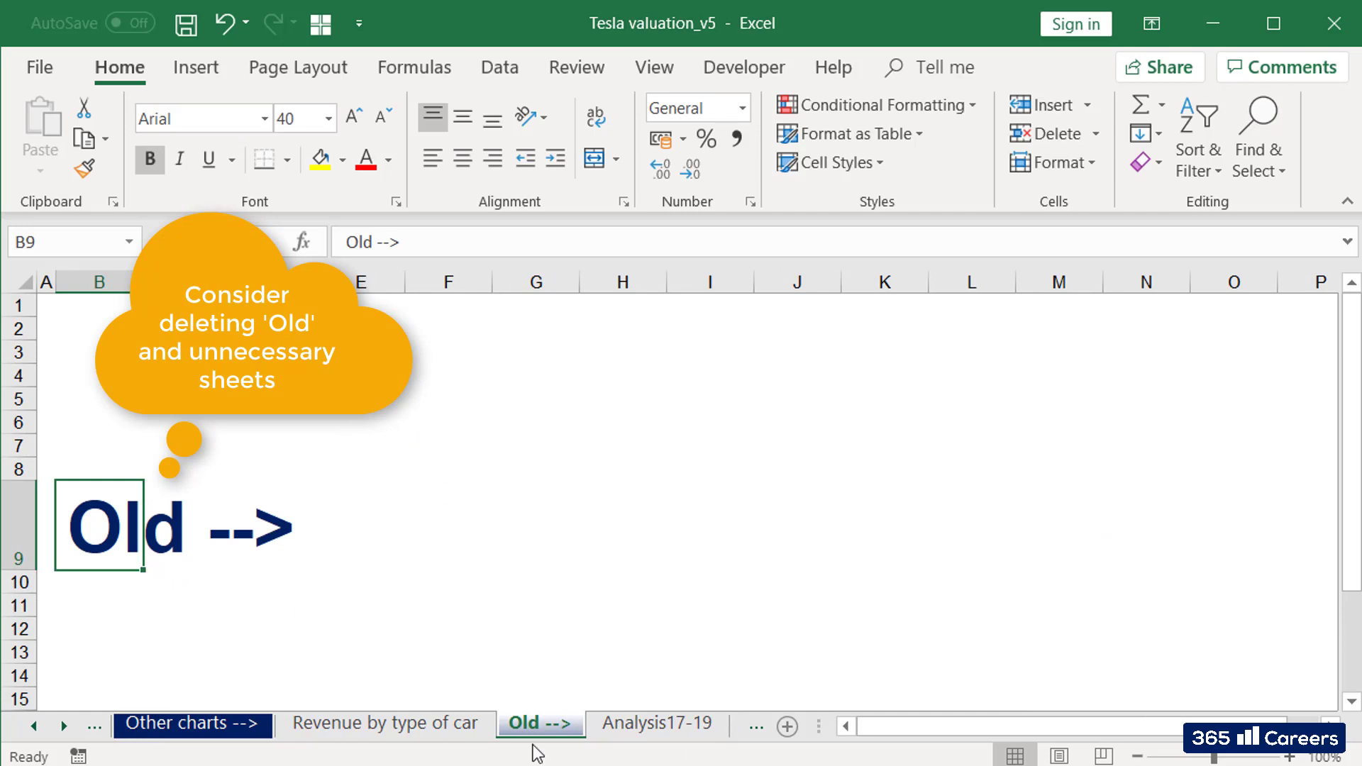
left_click(62, 725)
left_click(192, 727)
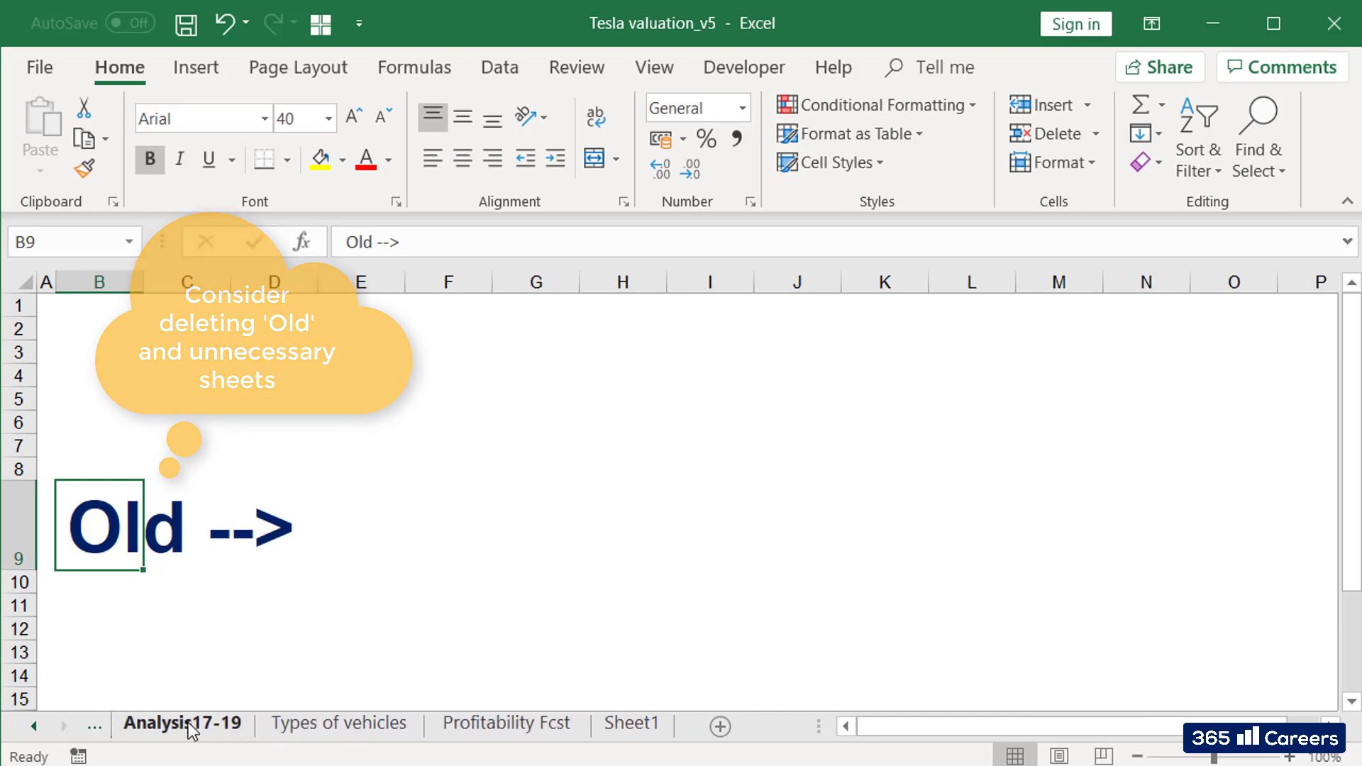
left_click(358, 727)
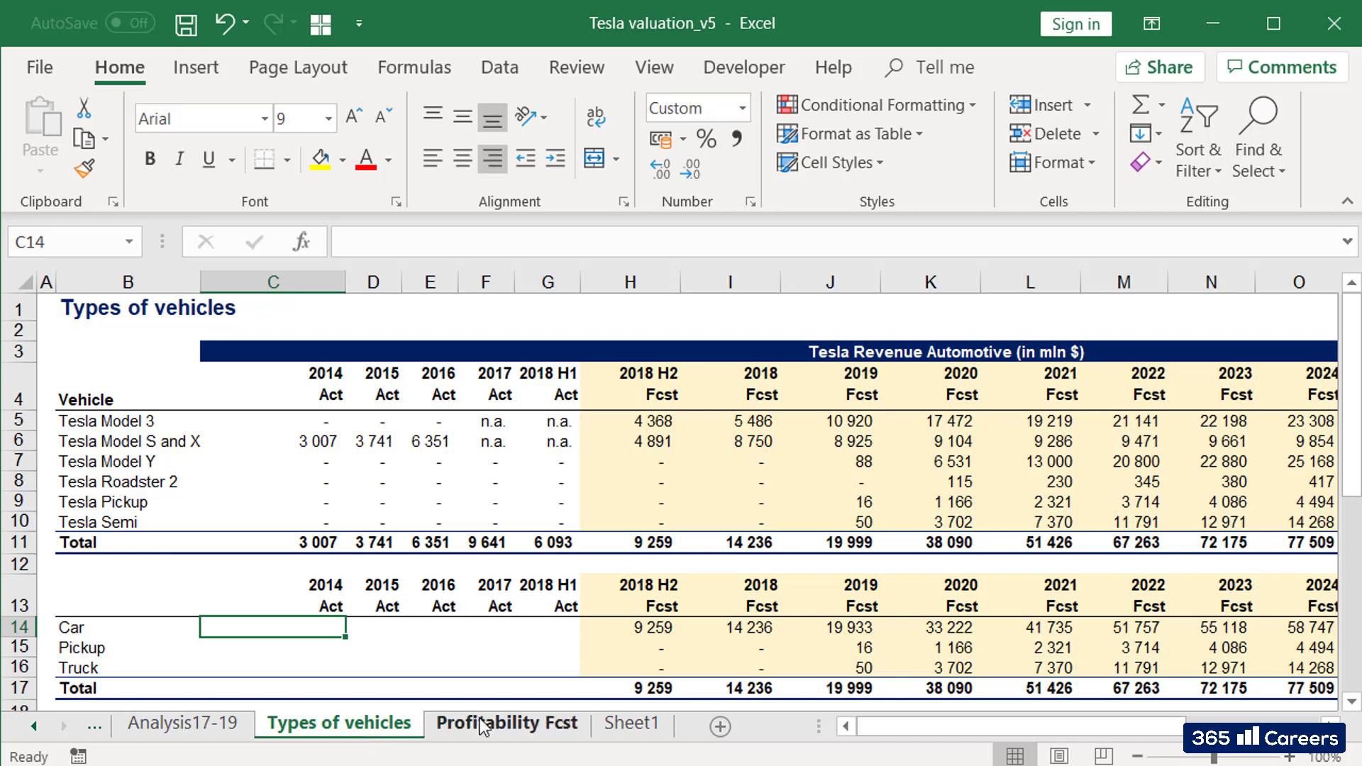
left_click(483, 725)
left_click(617, 724)
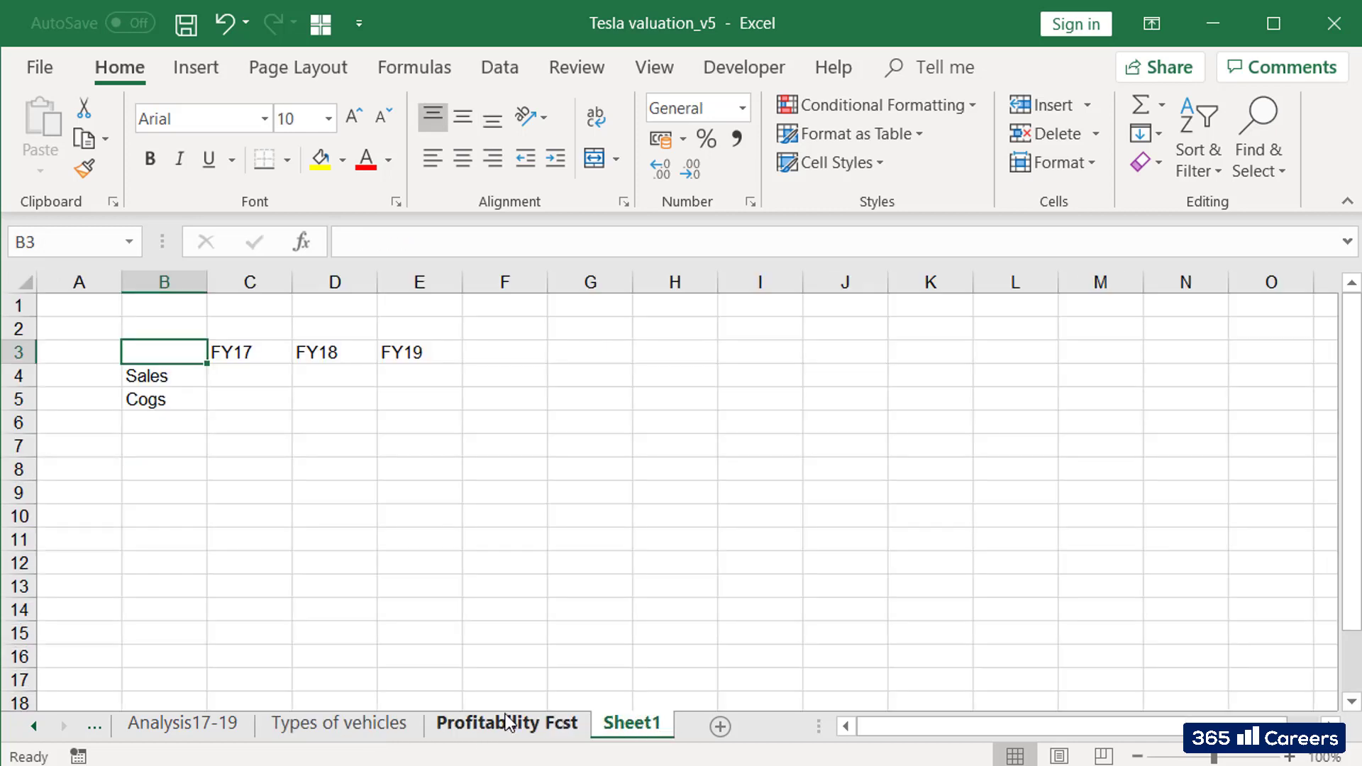
Step: Group the sheets from Old --> through Sheet1 and bring up the grouped tabs' menu
left_click(32, 727)
left_click(32, 727)
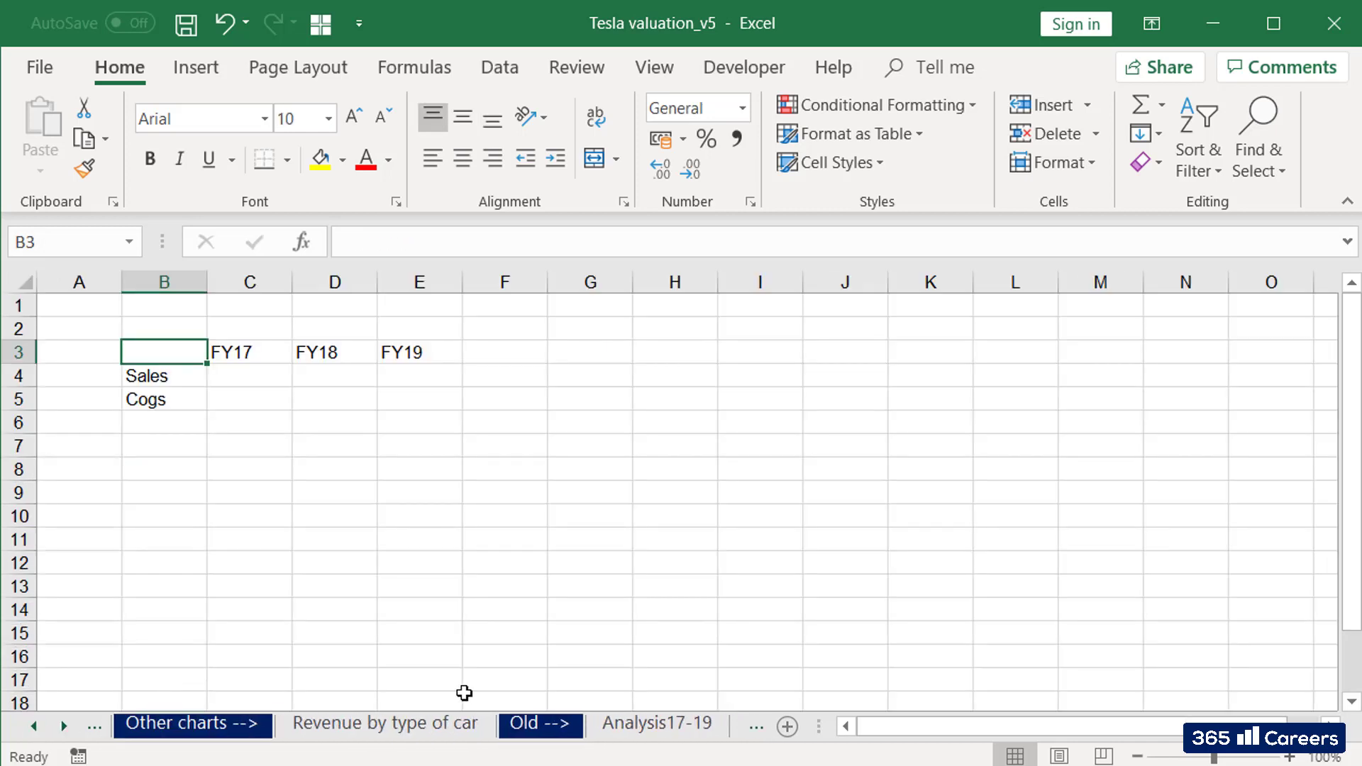
left_click(521, 723)
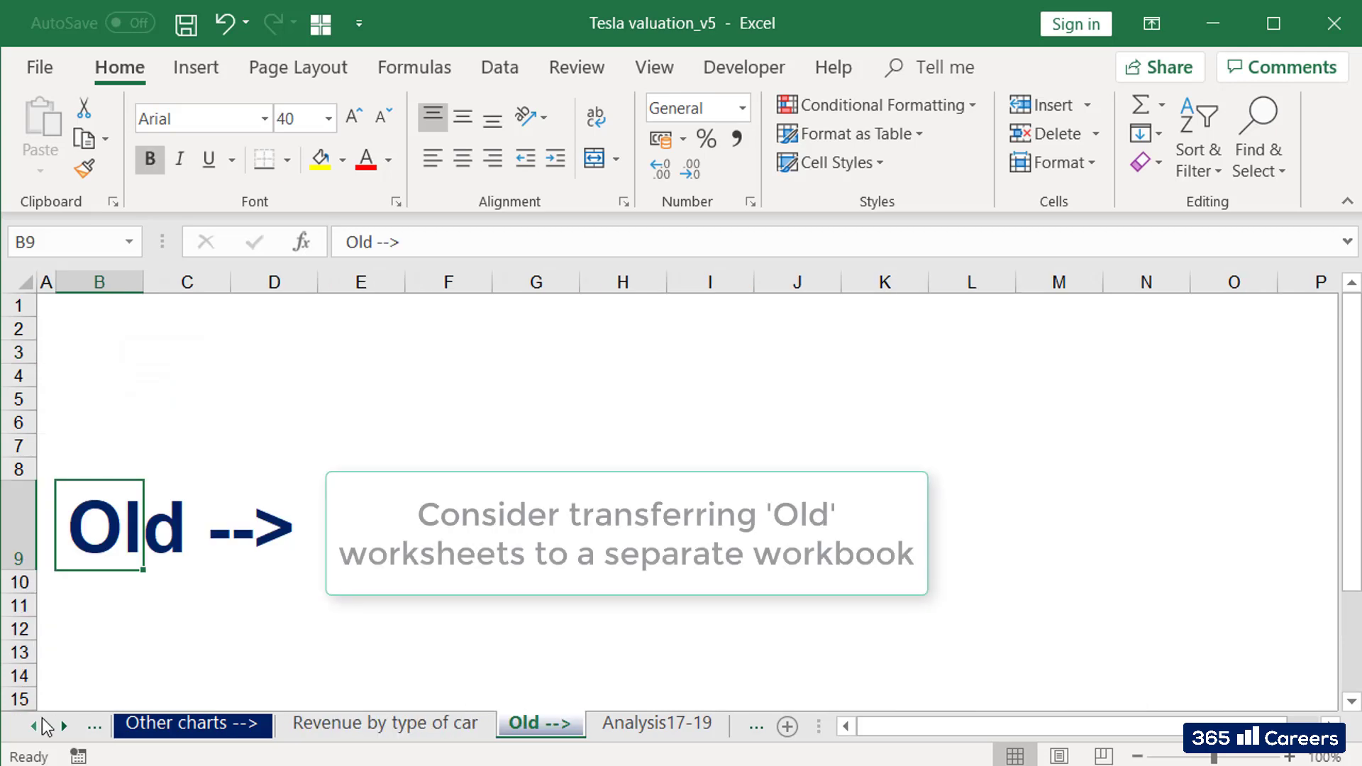
left_click(63, 728)
left_click(63, 727)
left_click(62, 729)
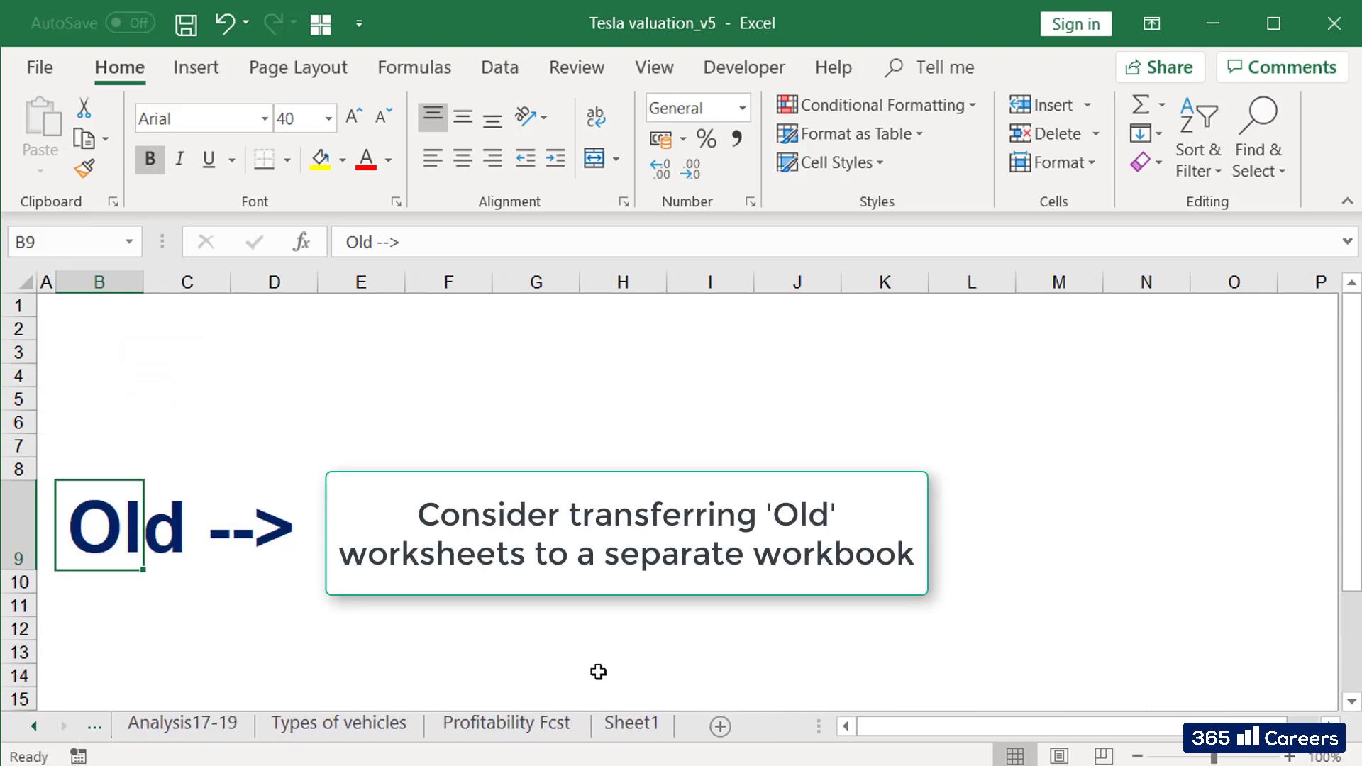
left_click(631, 724, "shift")
left_click(529, 720)
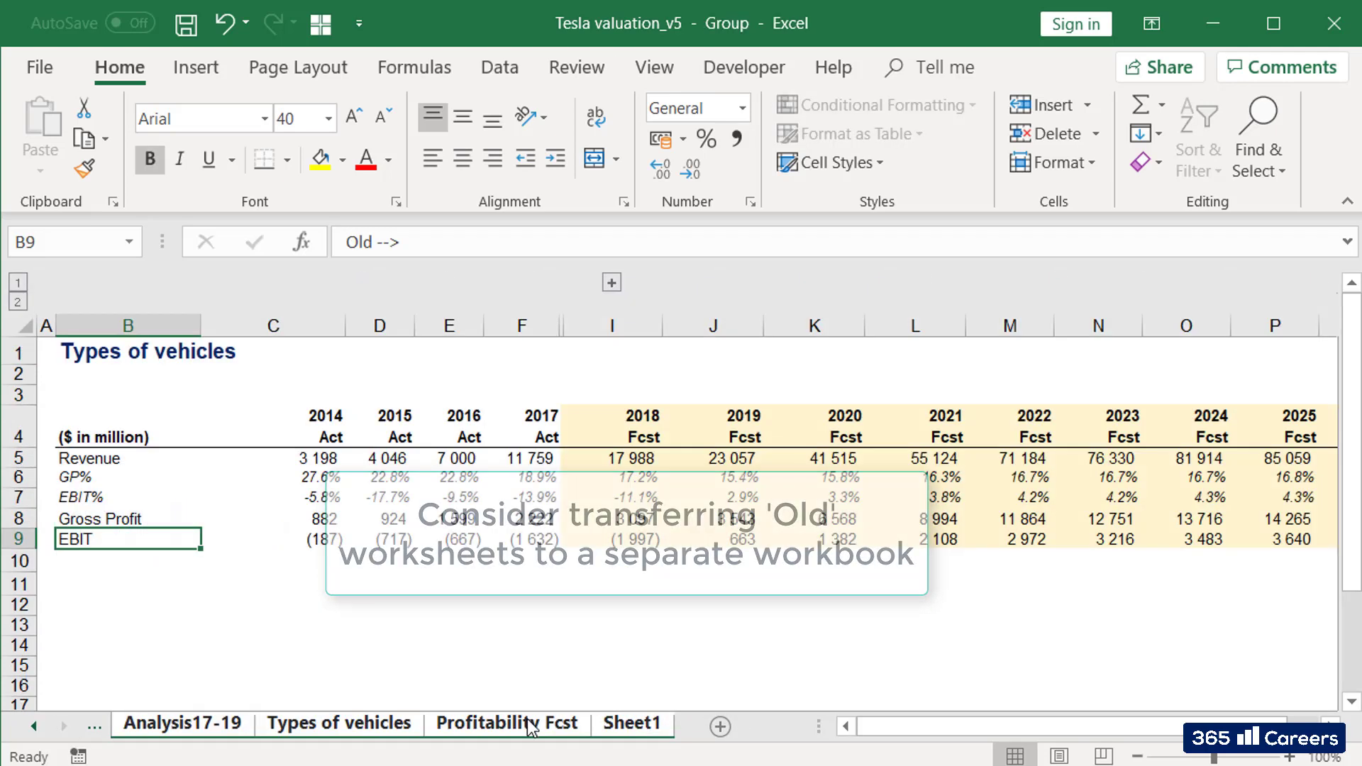
right_click(527, 718)
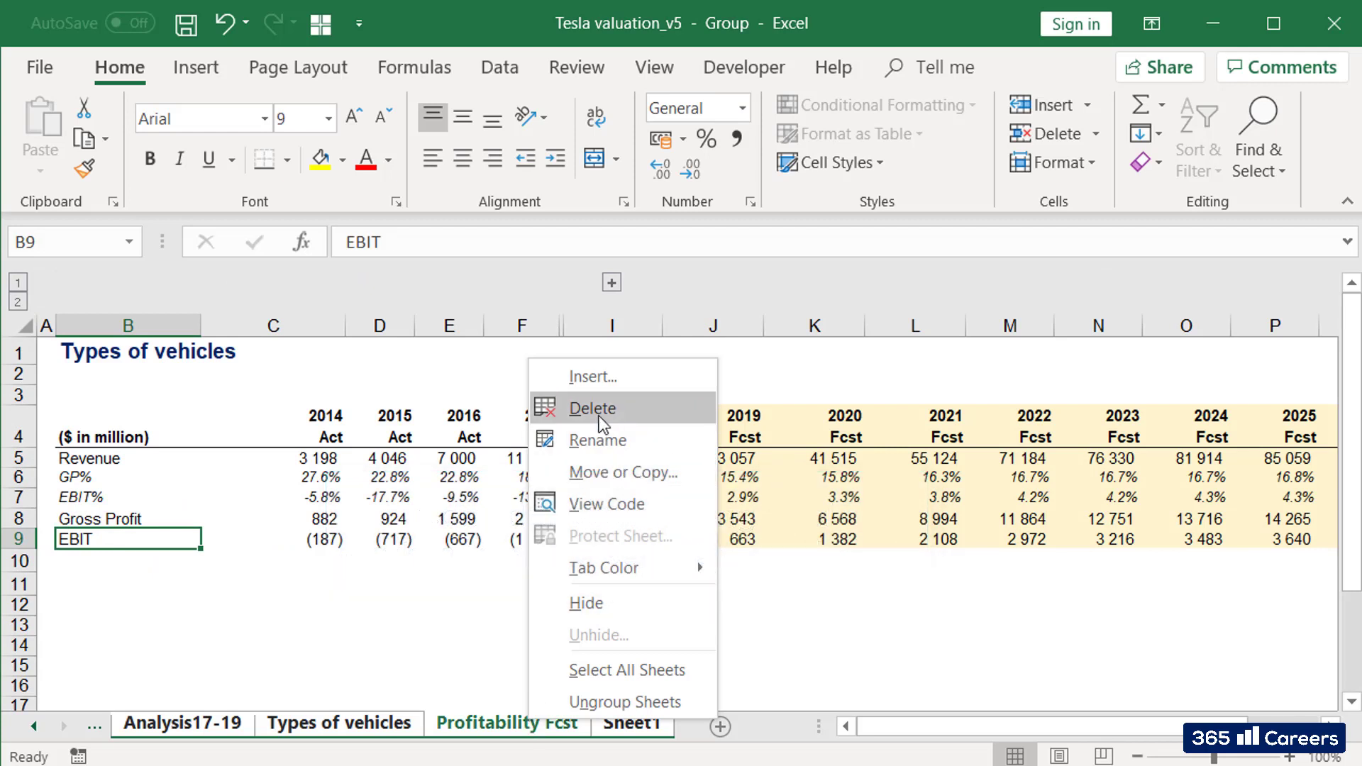